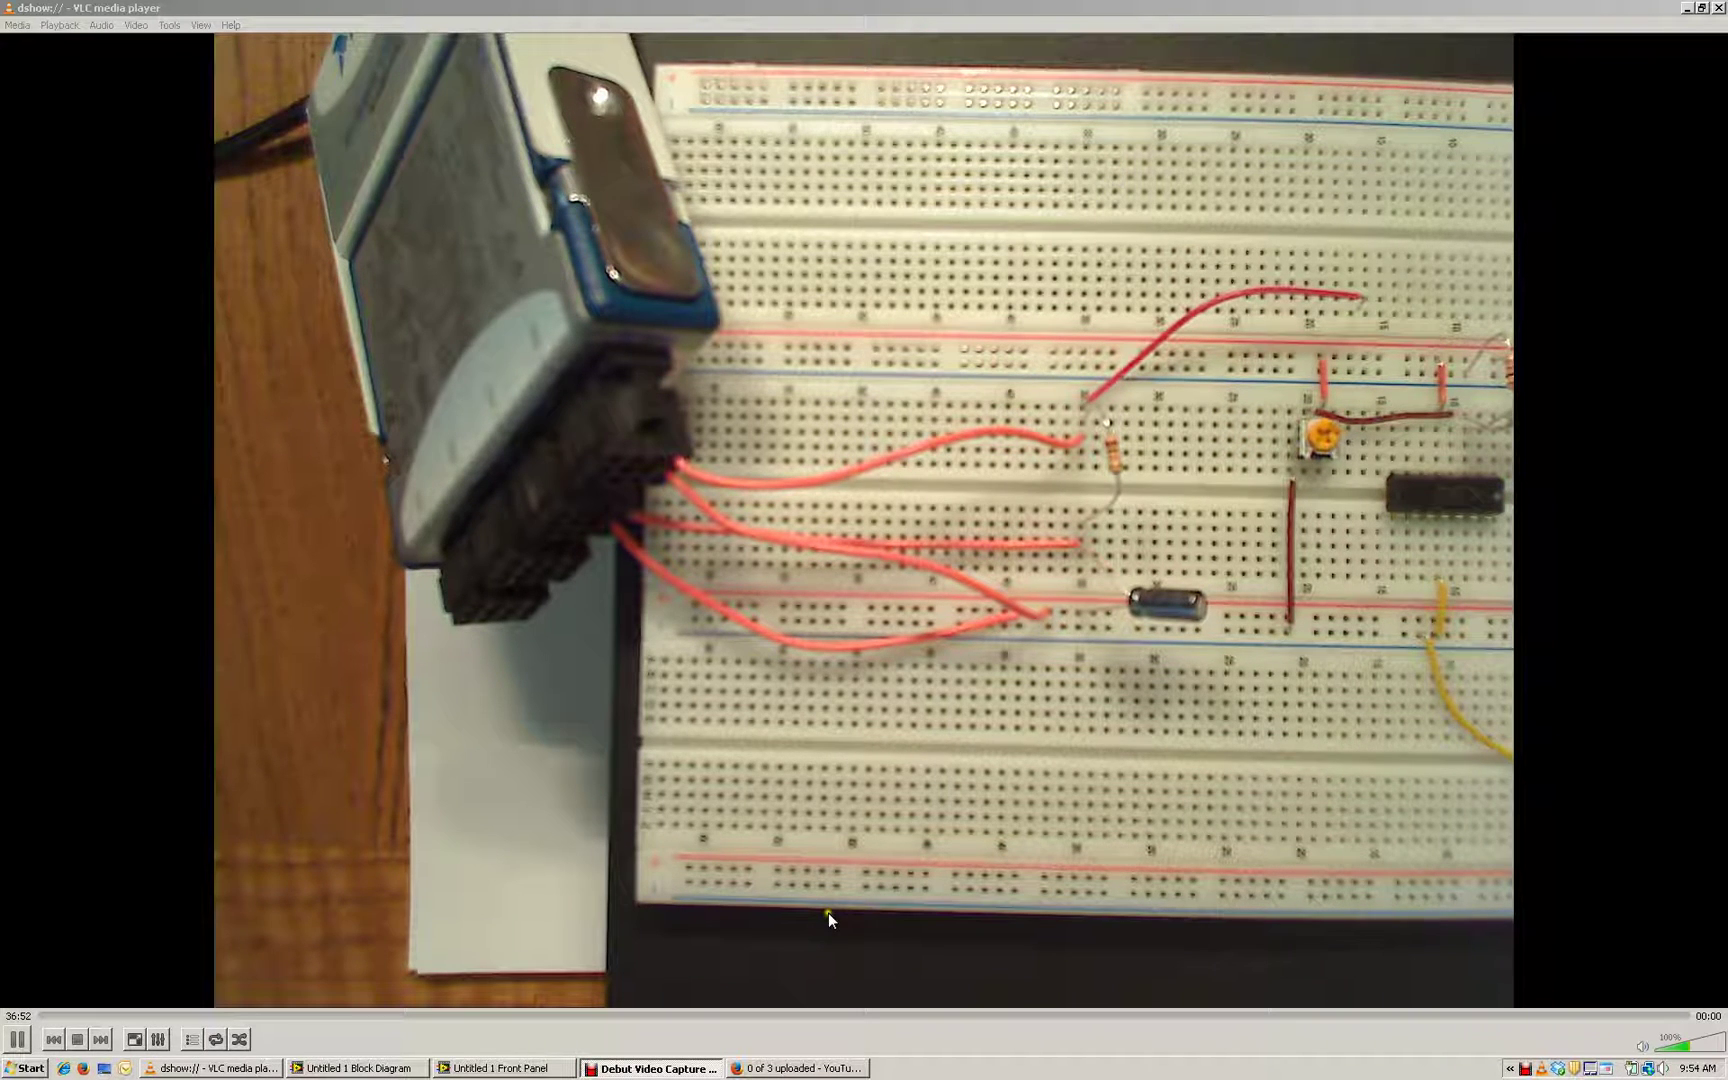
# Switch between the LabVIEW windows and the VLC breadboard camera video from the taskbar
pyautogui.click(350, 1068)
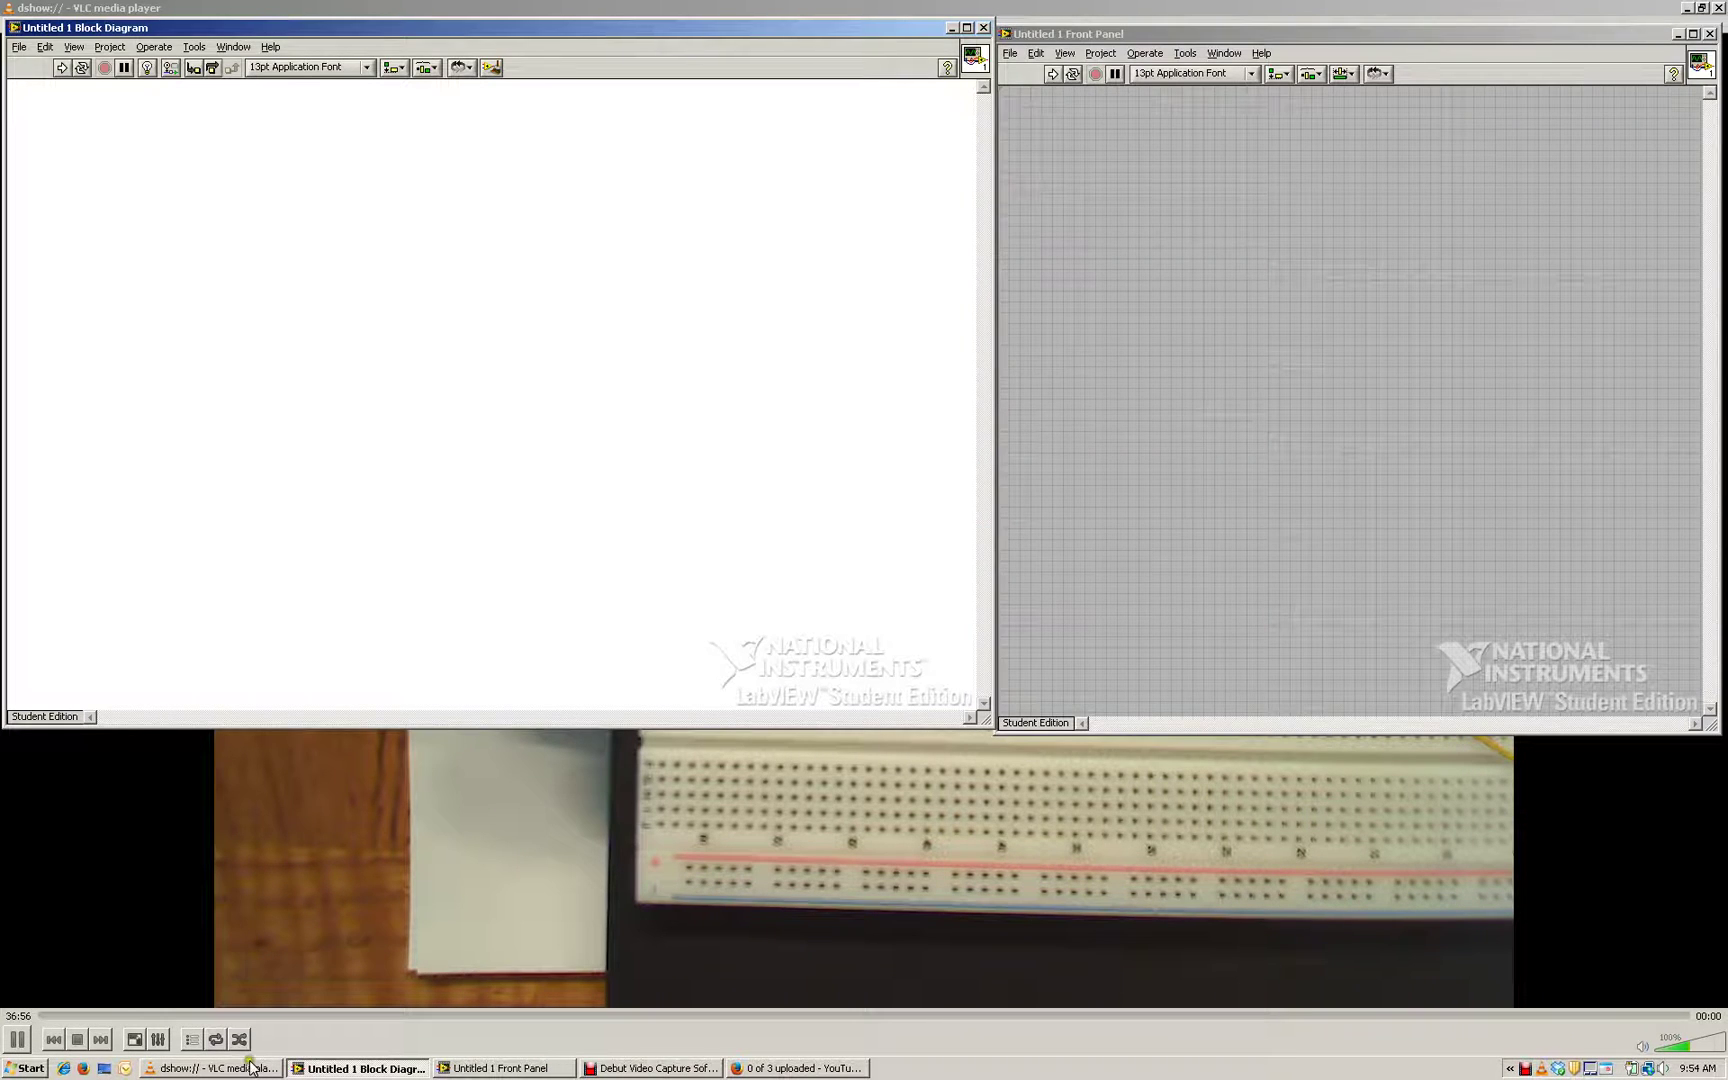
pyautogui.click(971, 809)
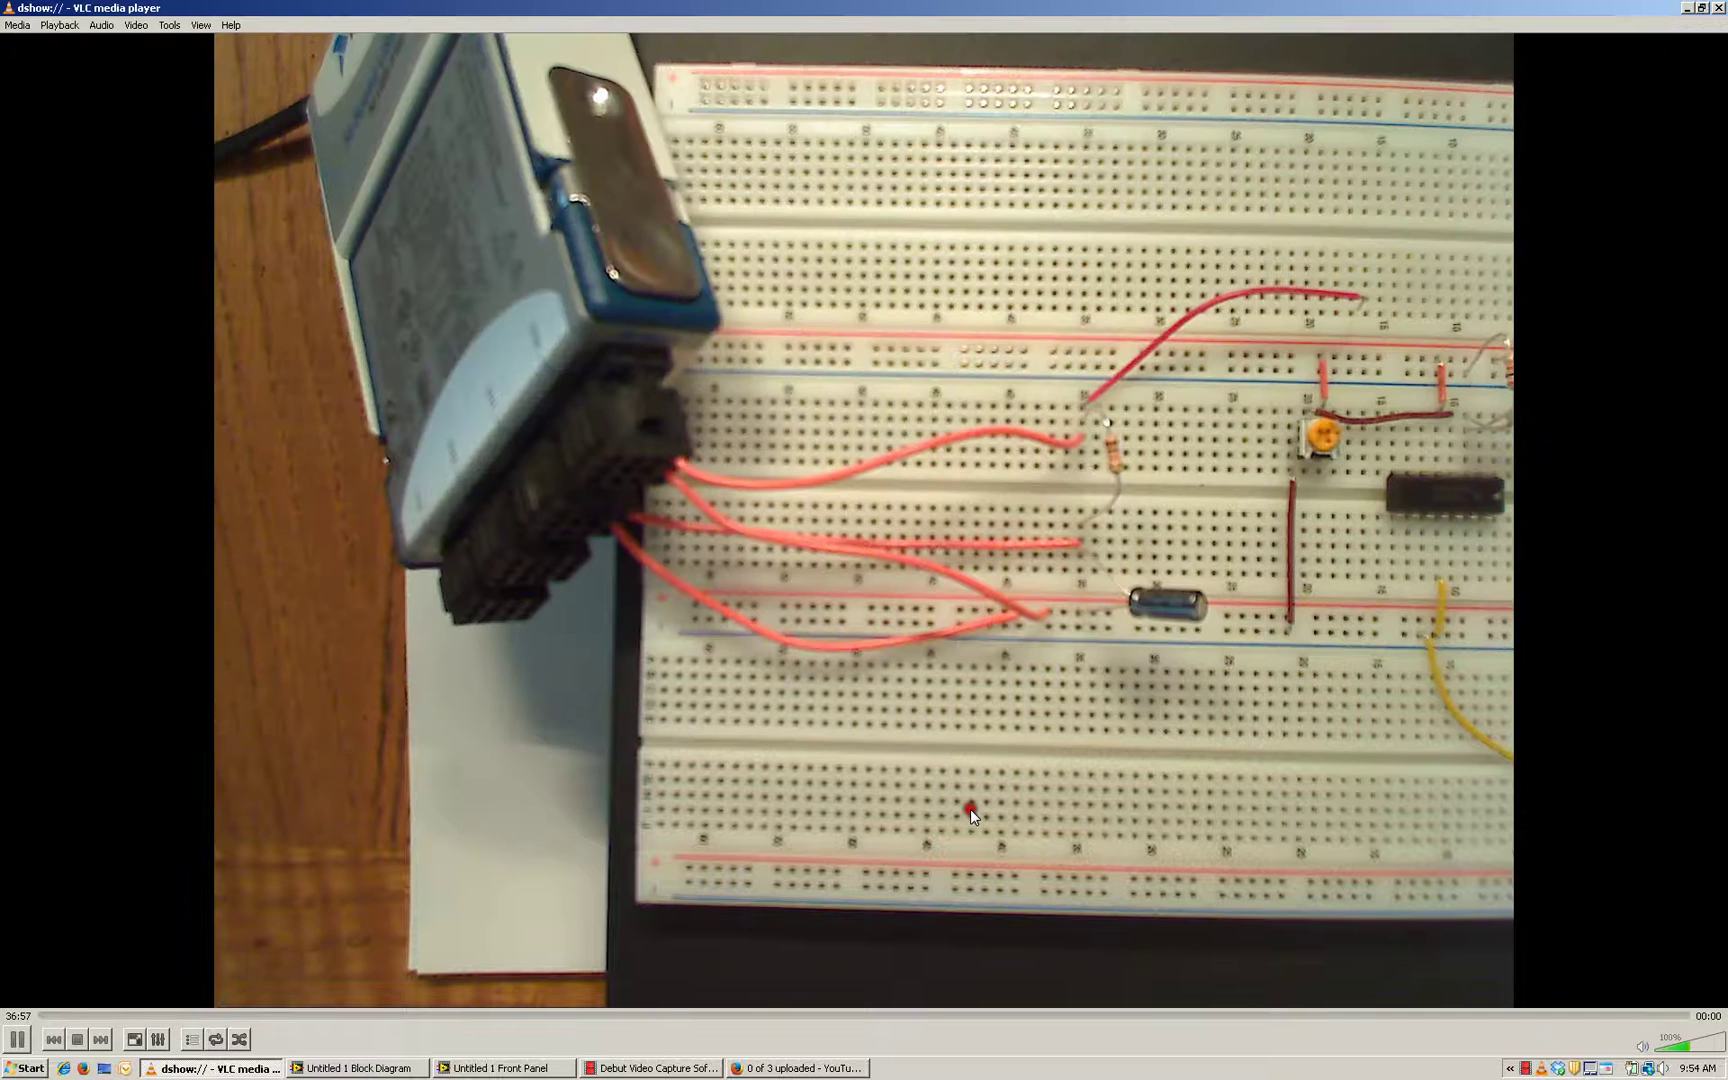
pyautogui.click(1690, 8)
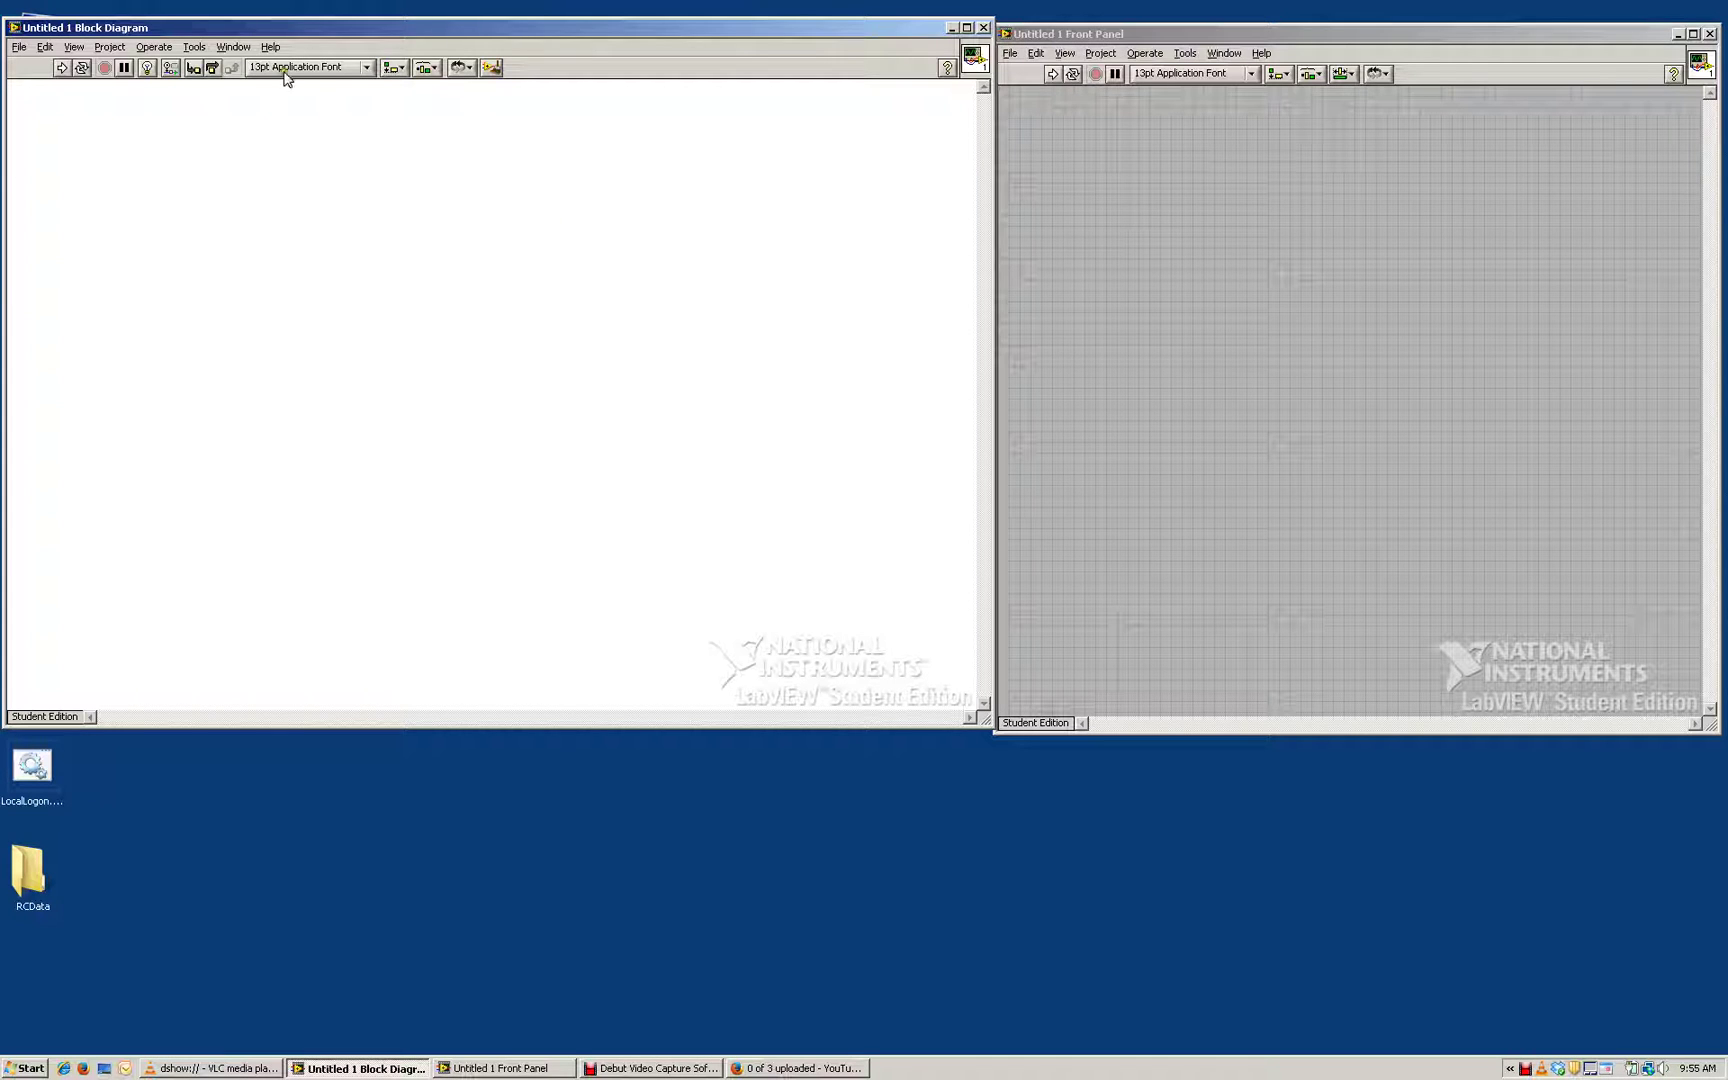
pyautogui.click(233, 50)
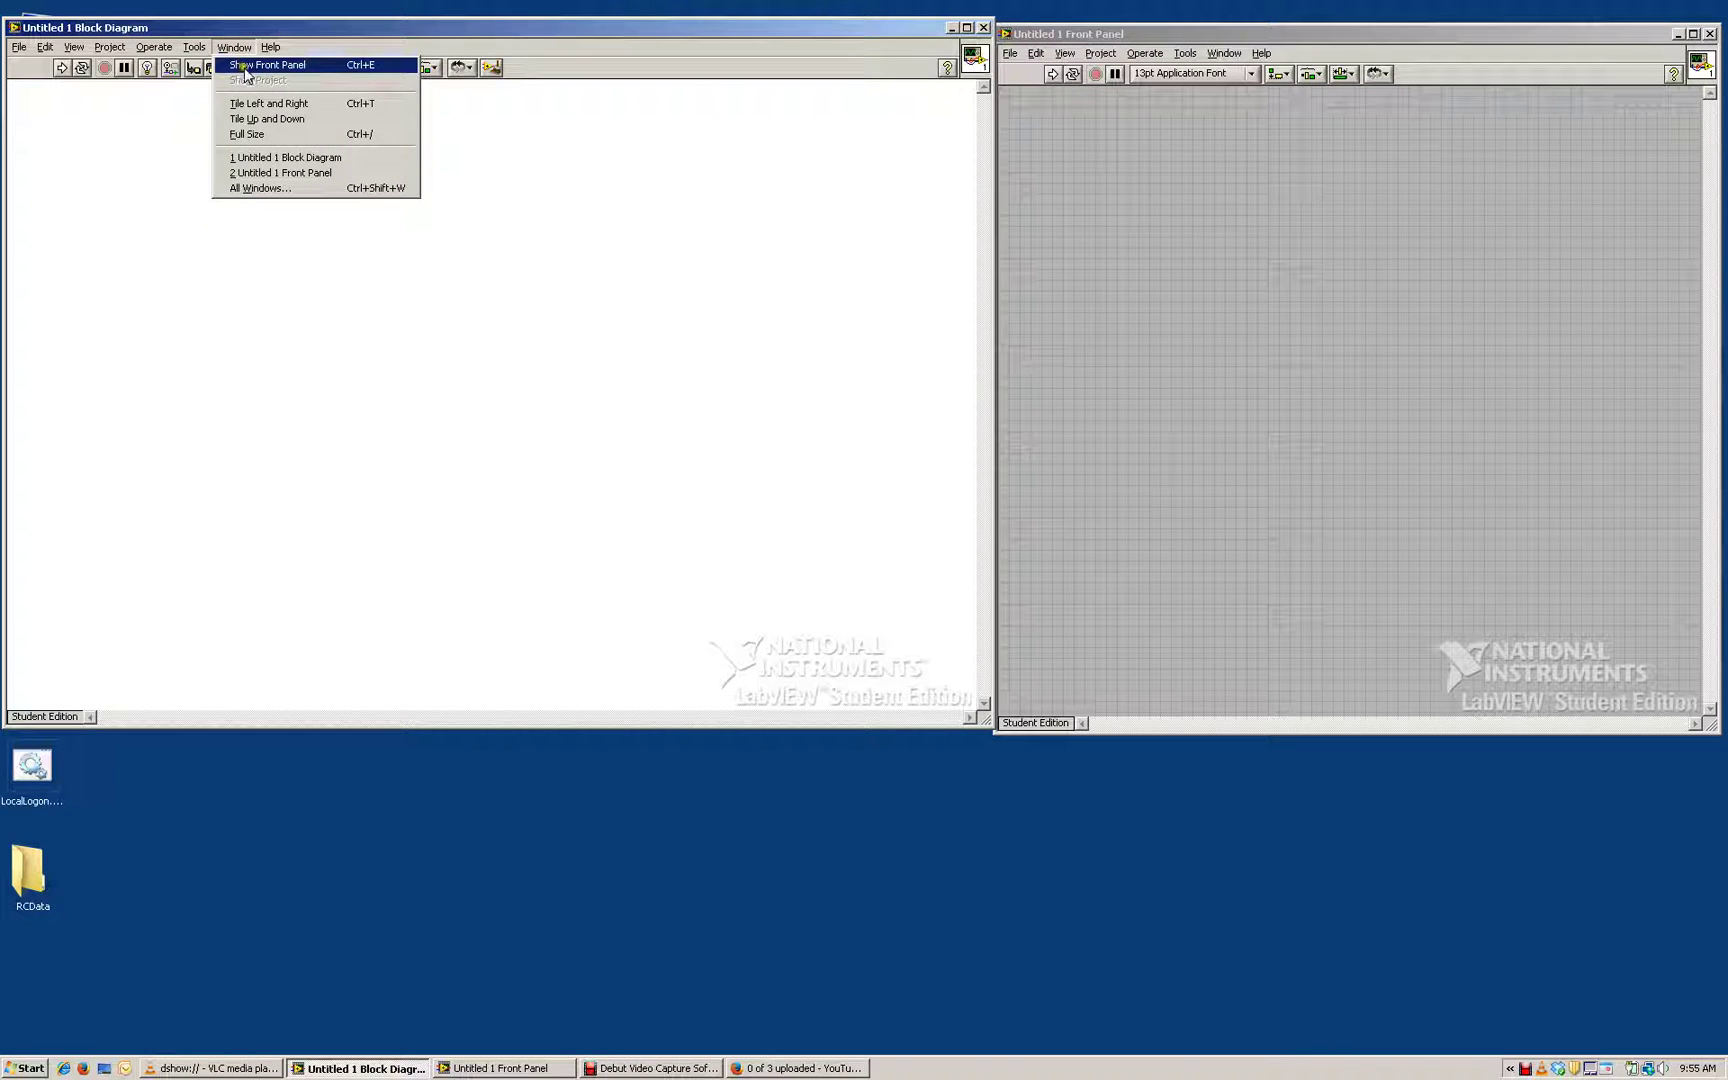
pyautogui.click(1218, 57)
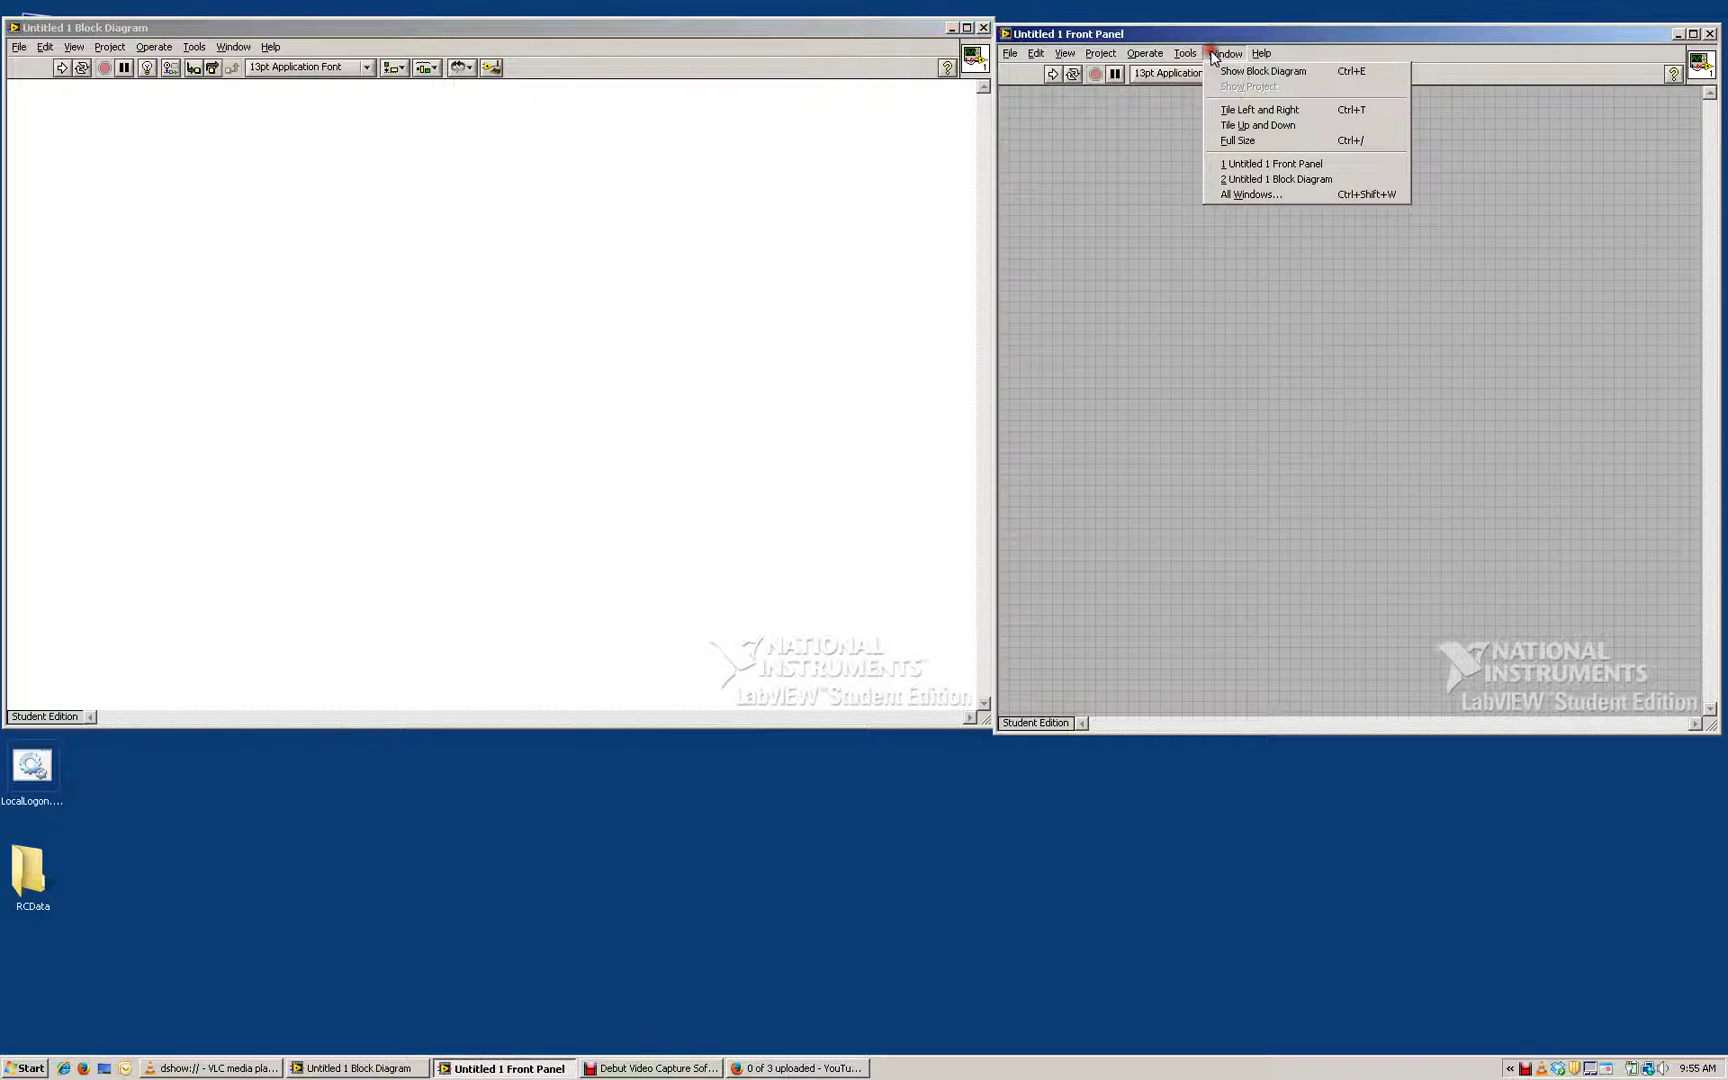
pyautogui.click(936, 50)
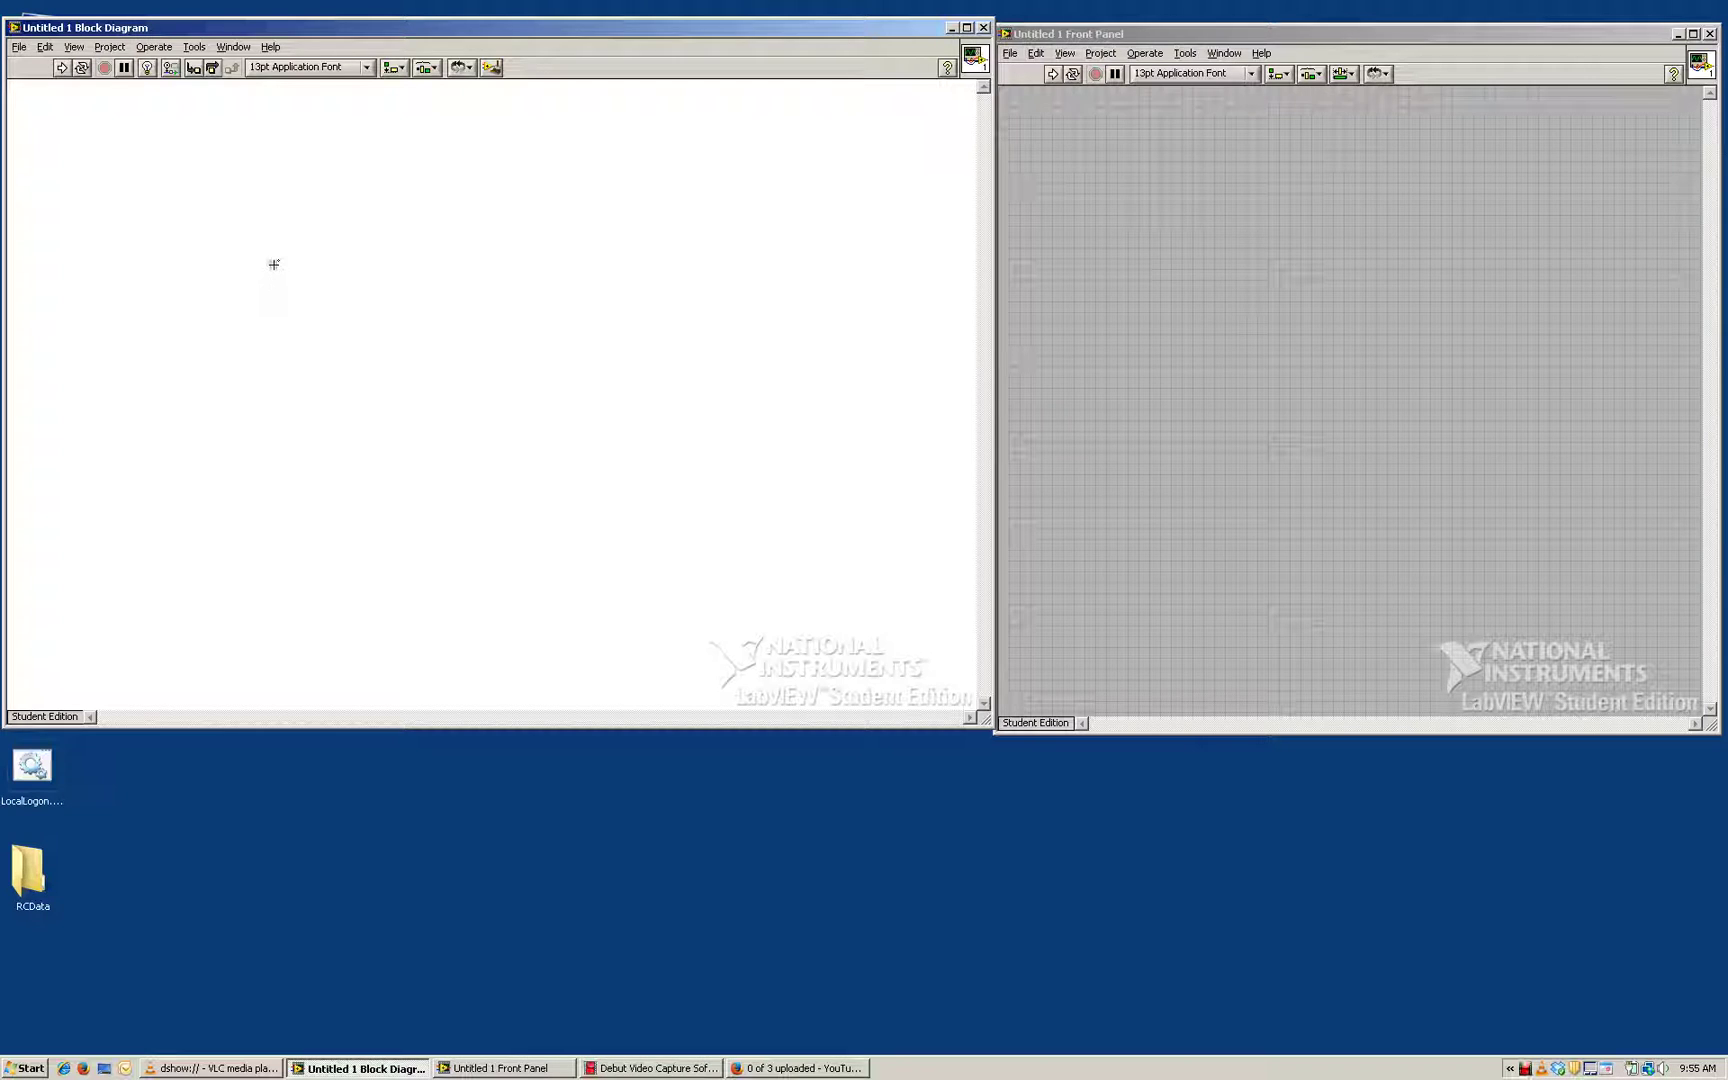
# Place a DAQ Assistant from the Express > Input functions palette onto the block diagram
pyautogui.rightClick(247, 253)
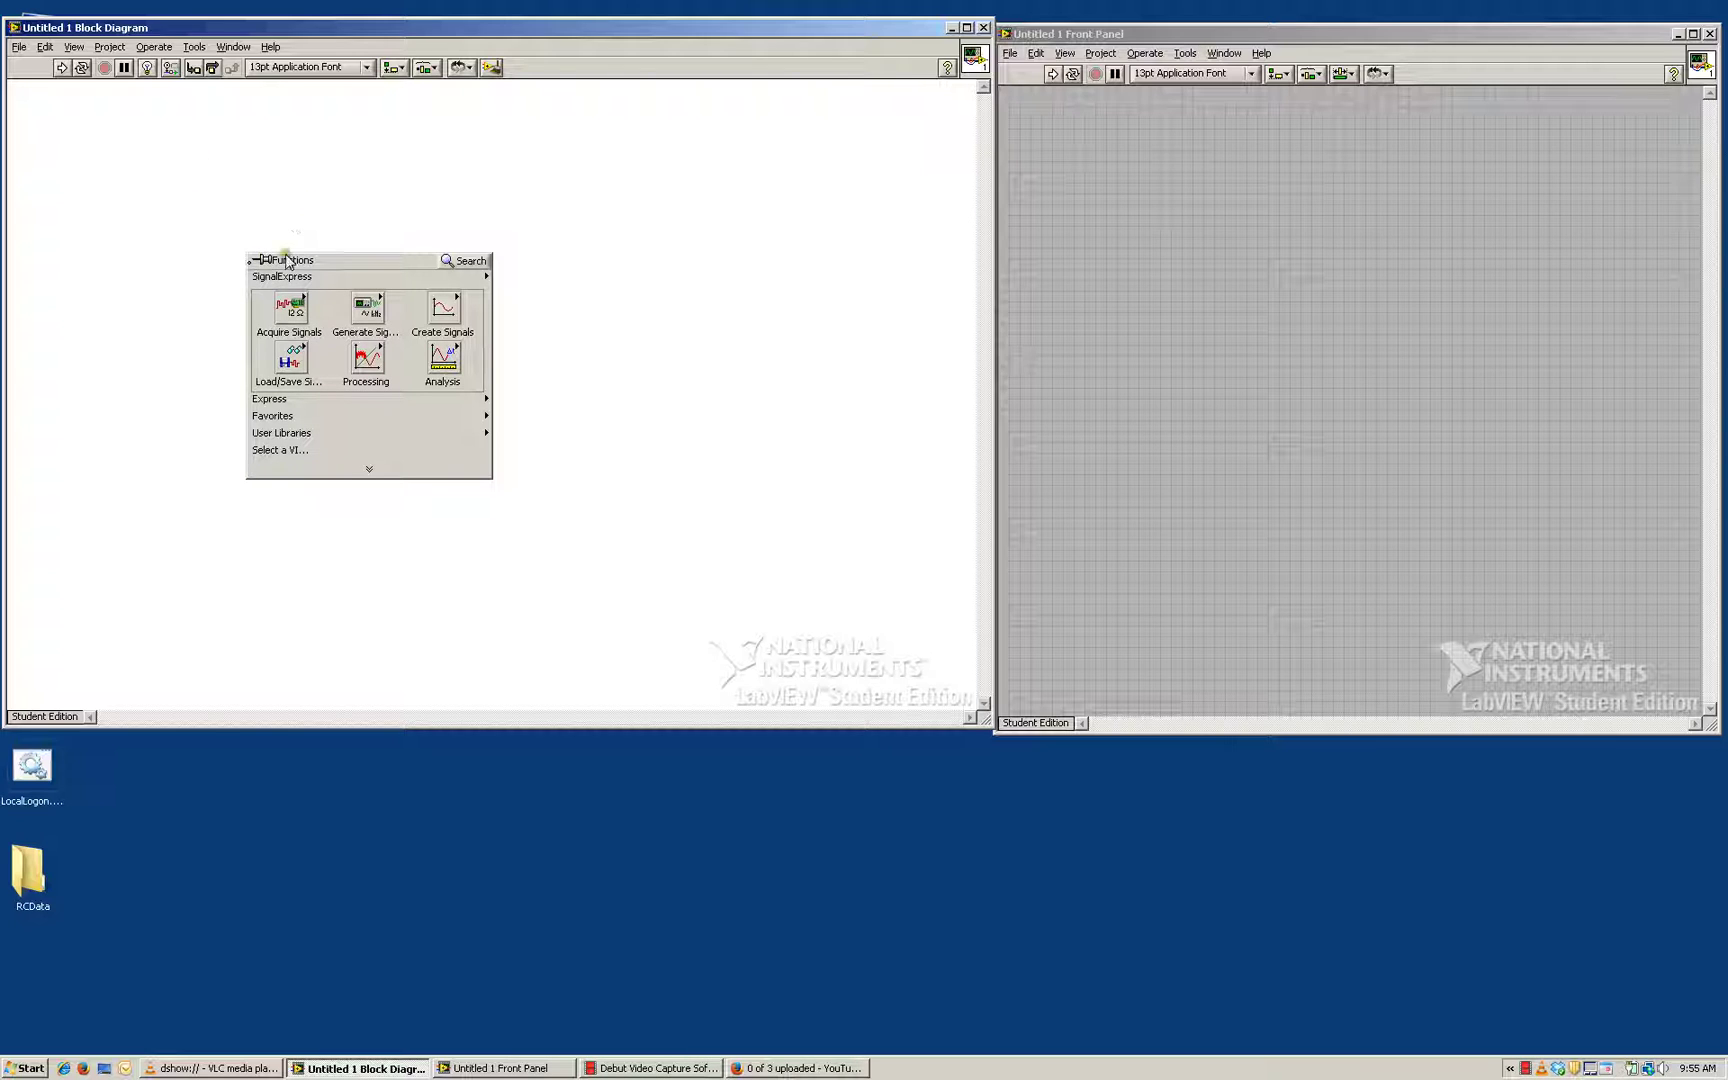
pyautogui.moveTo(293, 281)
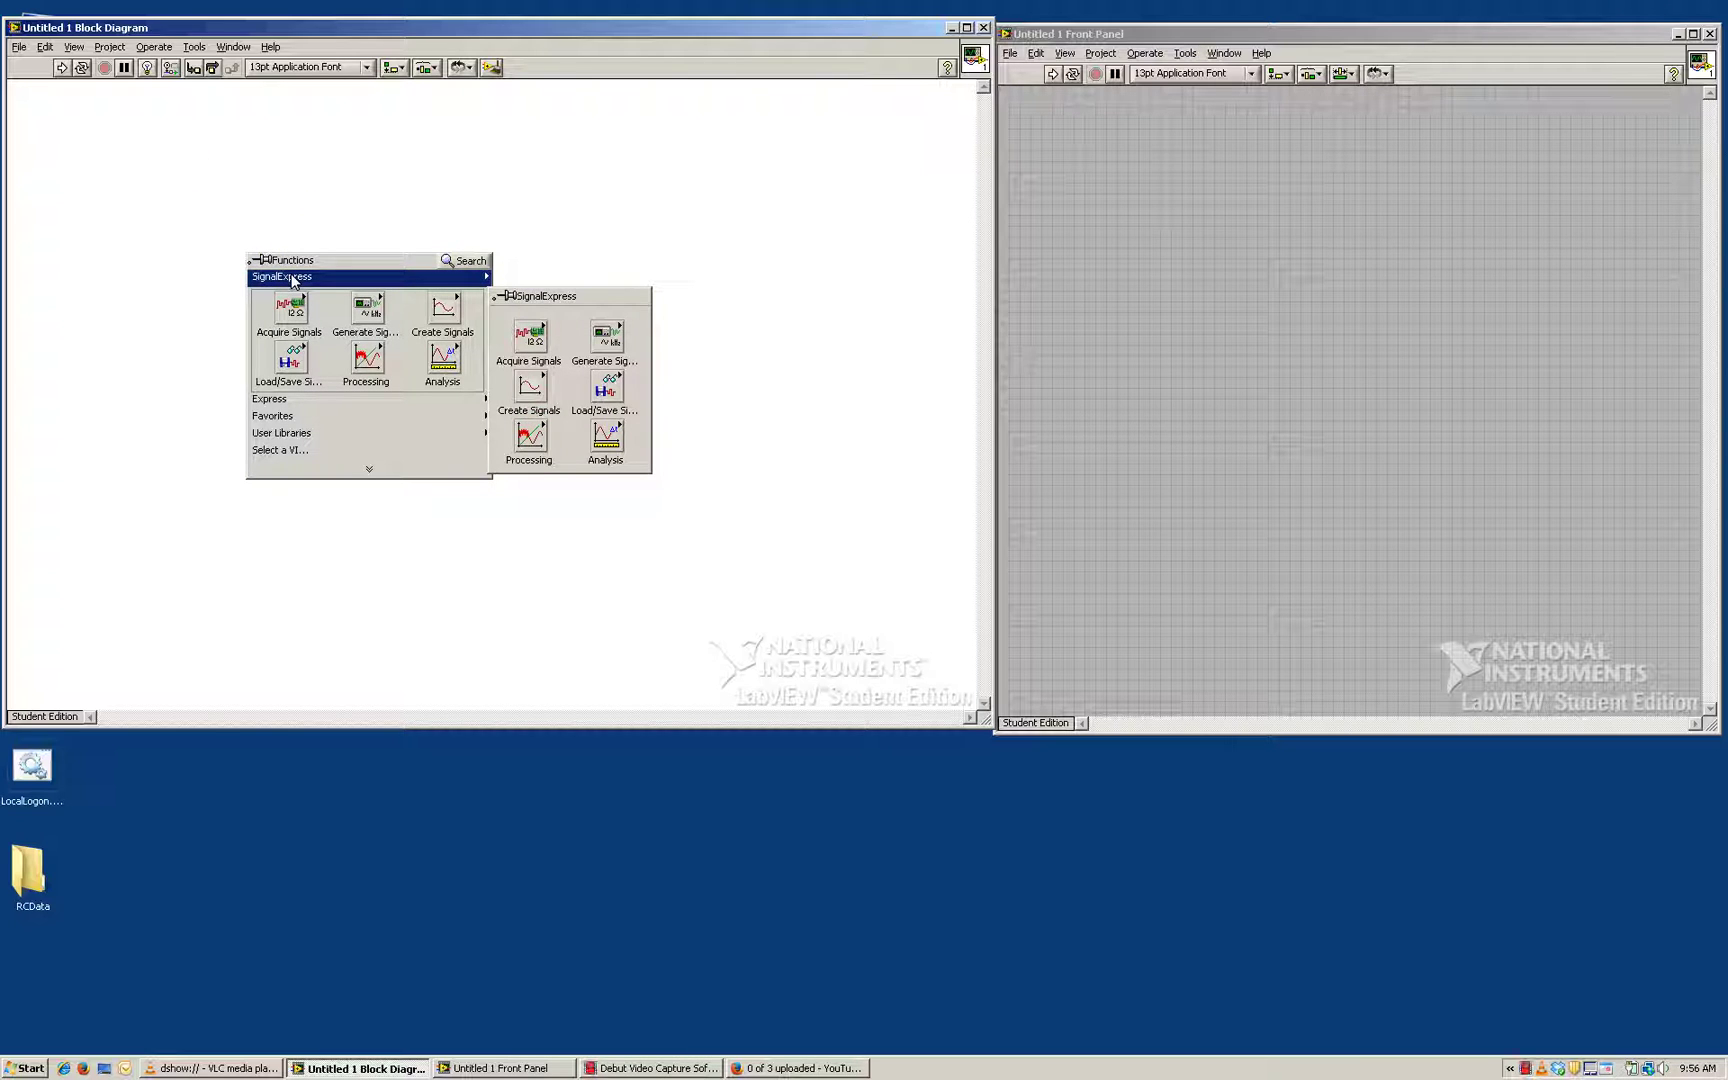
pyautogui.moveTo(283, 401)
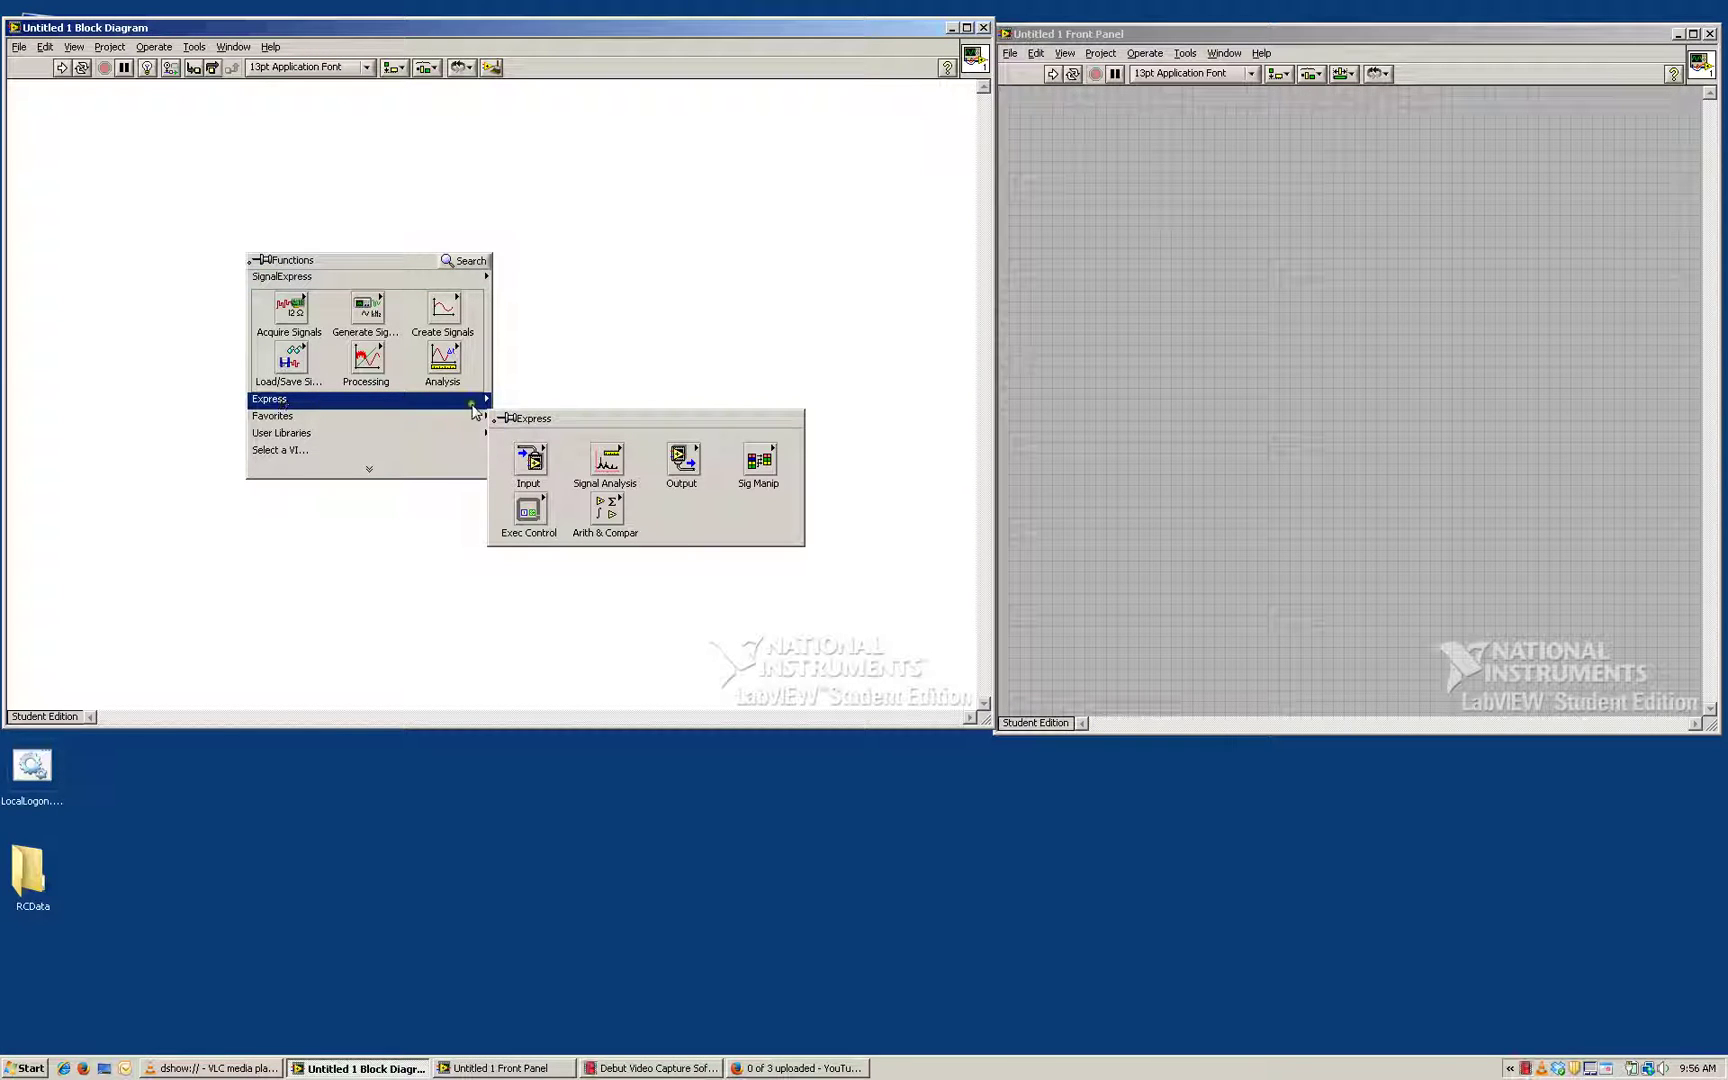
pyautogui.moveTo(530, 466)
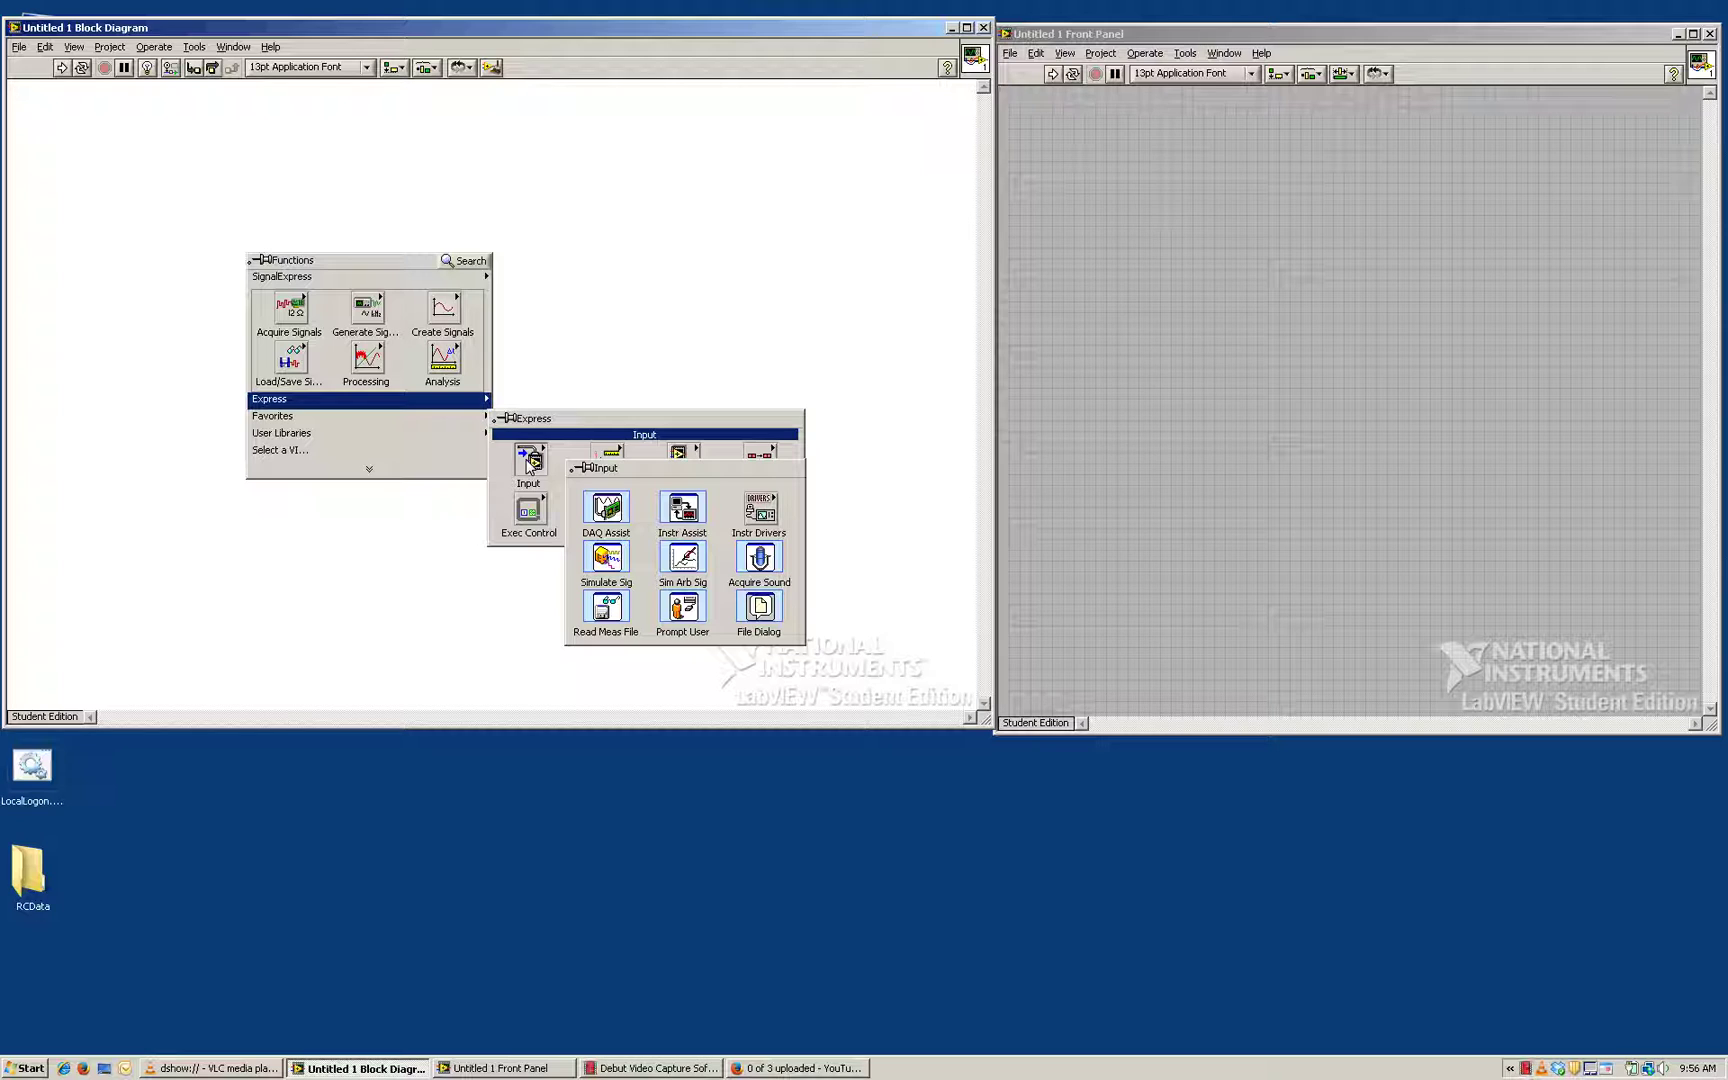
pyautogui.click(603, 515)
pyautogui.click(305, 268)
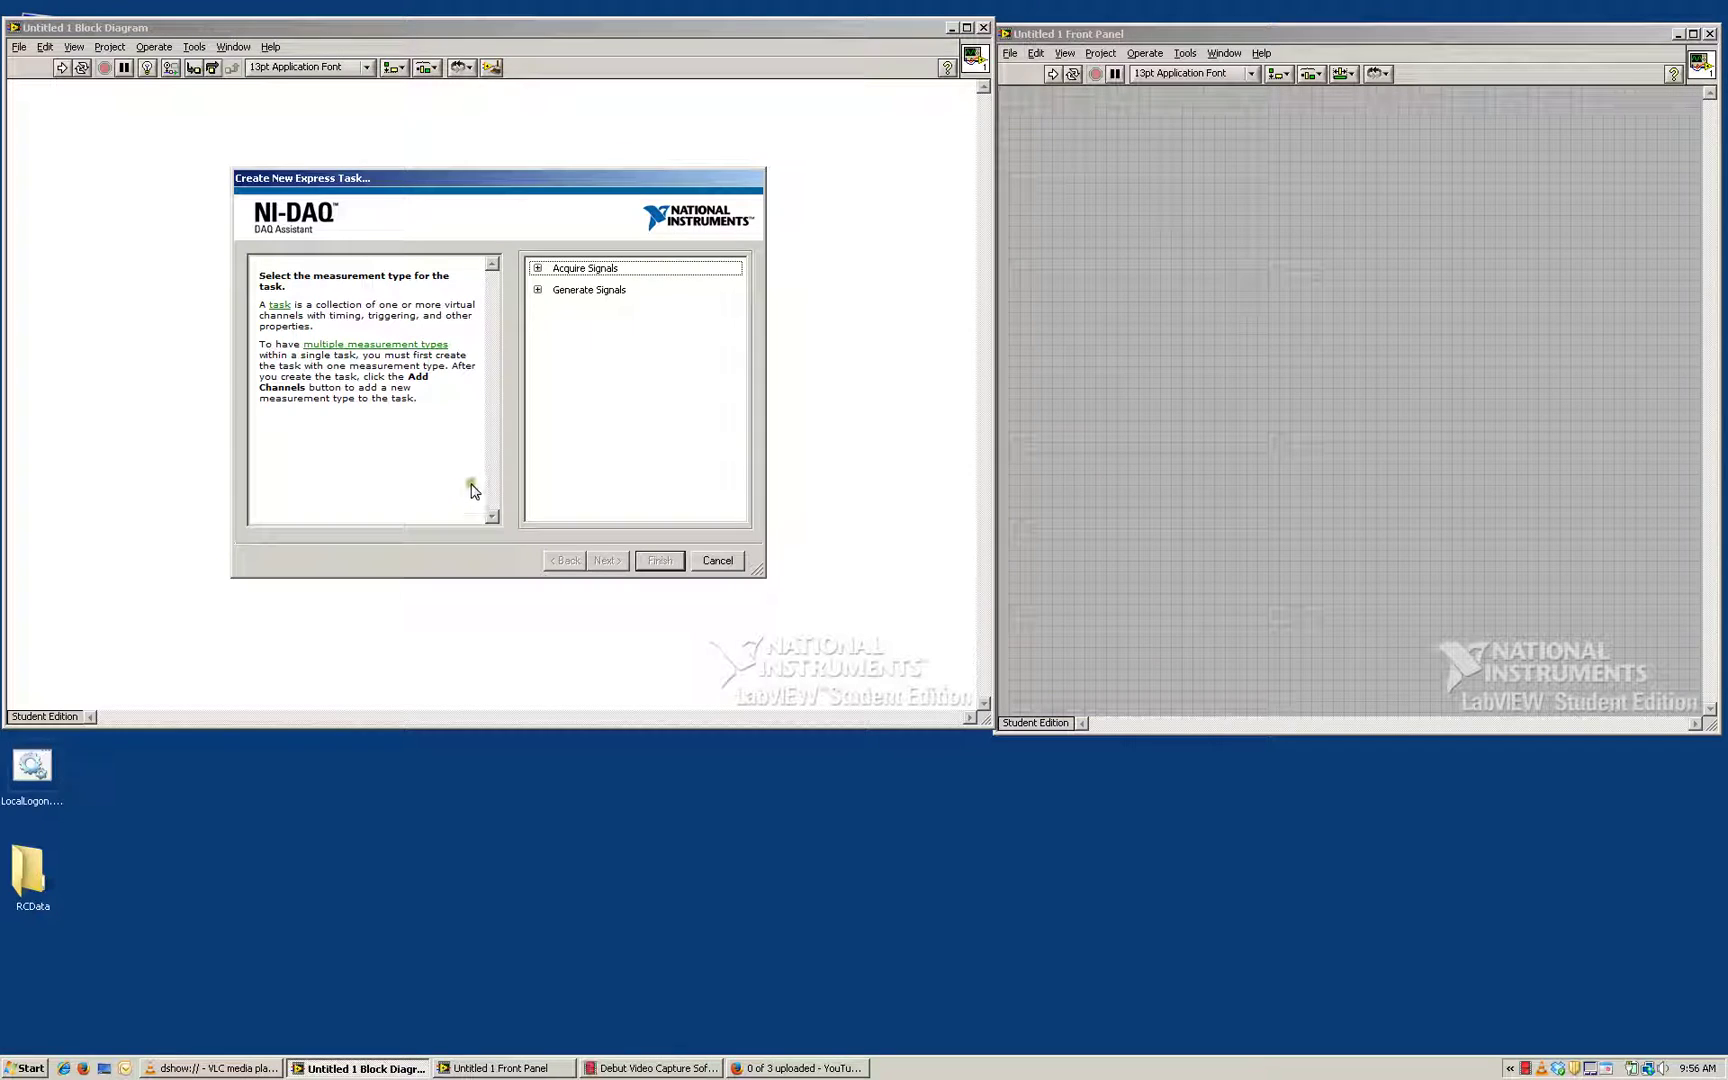
# Move the task dialog aside and choose Acquire Signals > Analog Input > Voltage
pyautogui.click(535, 182)
pyautogui.moveTo(535, 182); pyautogui.dragTo(670, 173)
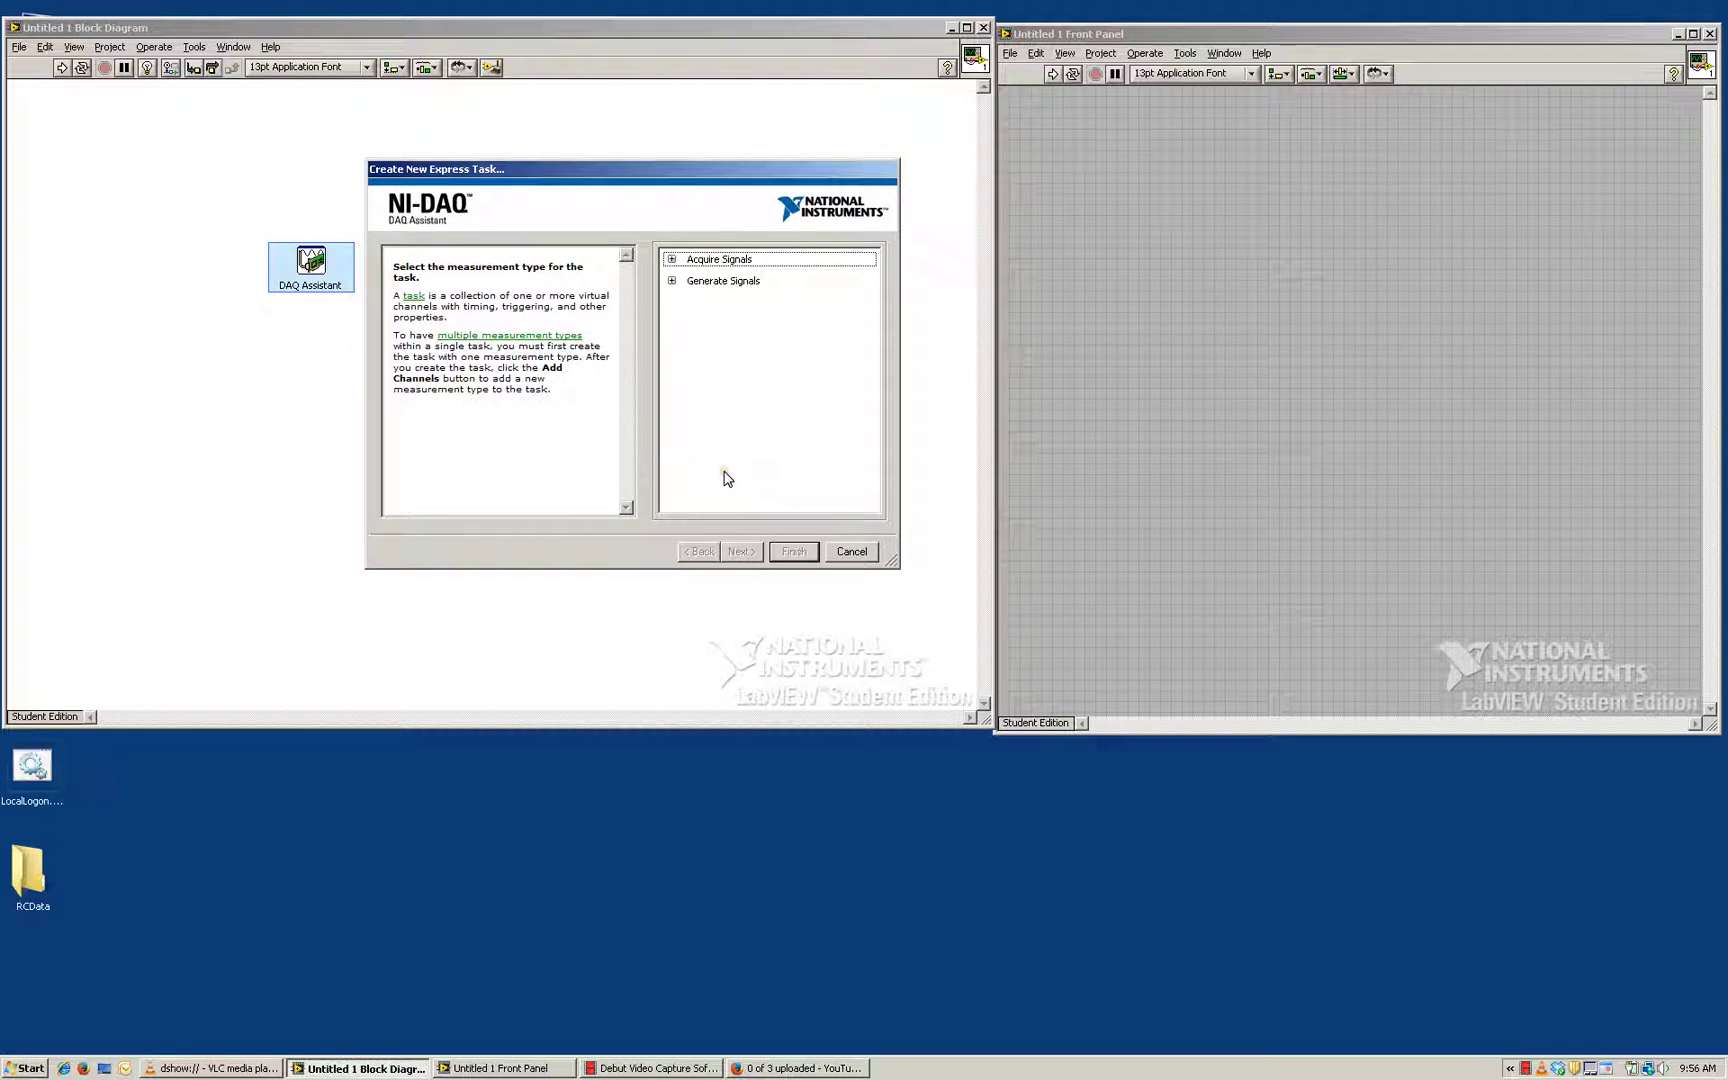
pyautogui.click(672, 260)
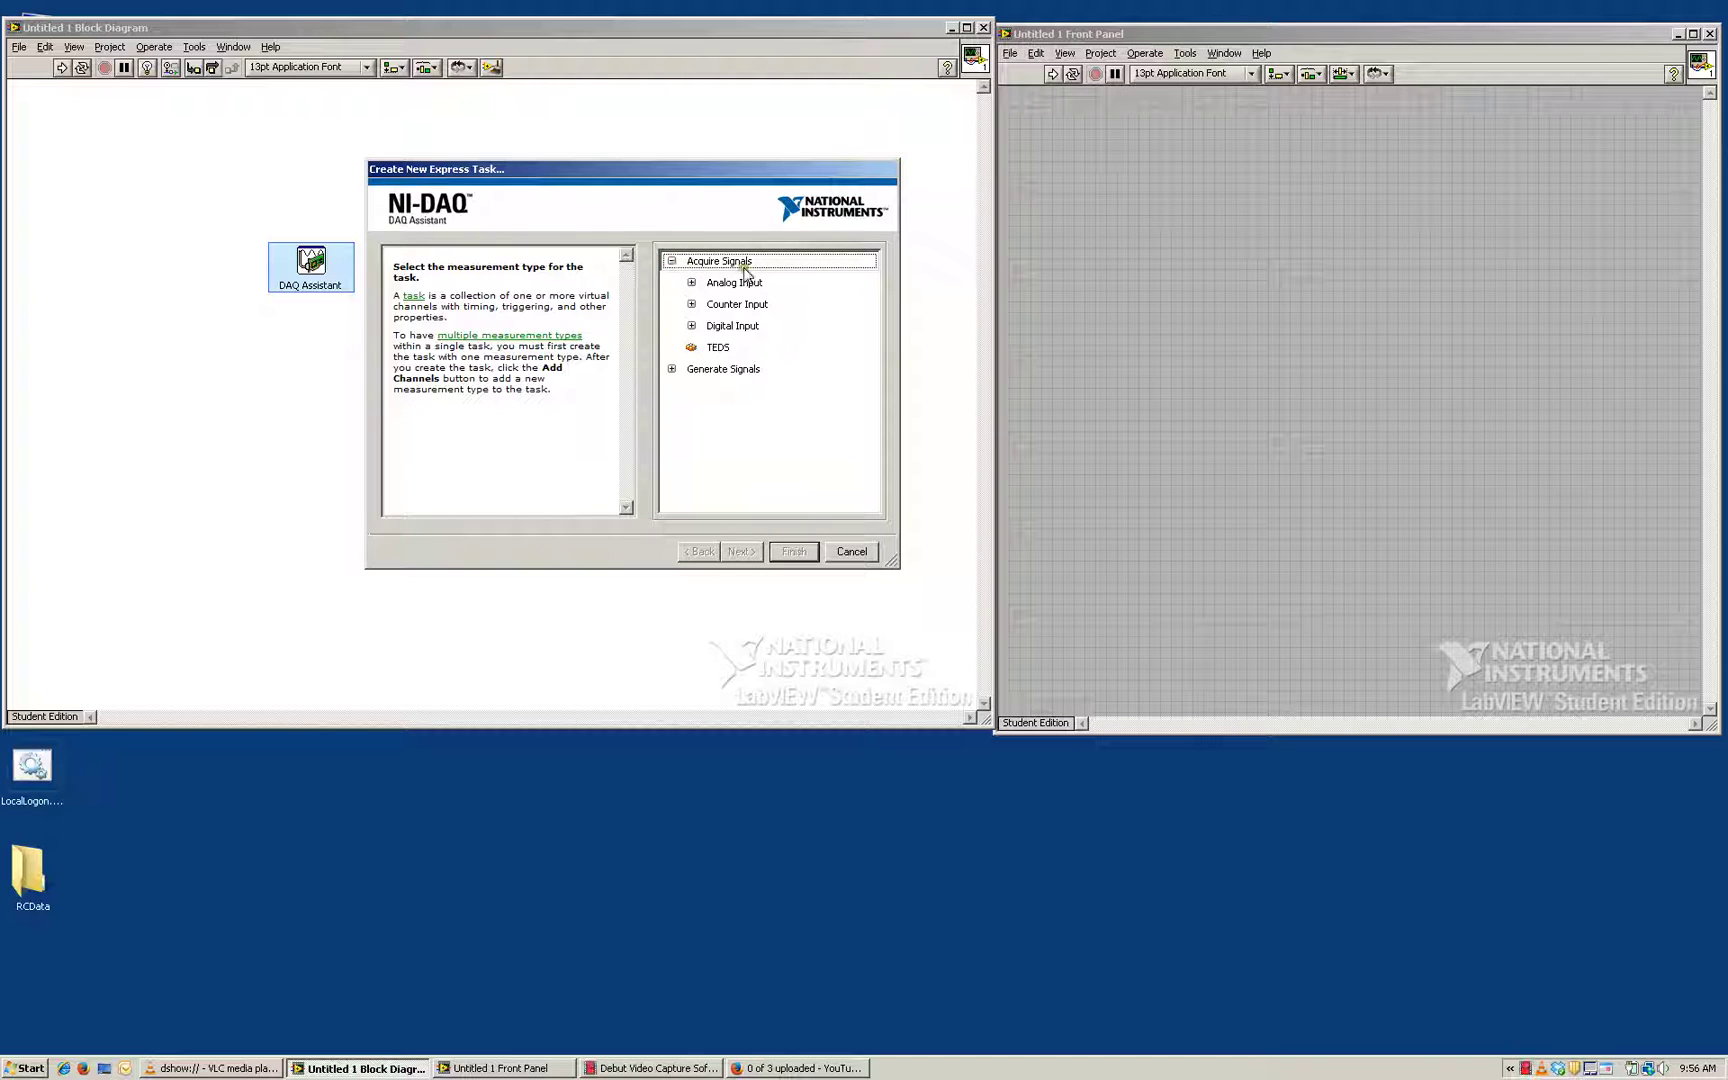
pyautogui.click(692, 284)
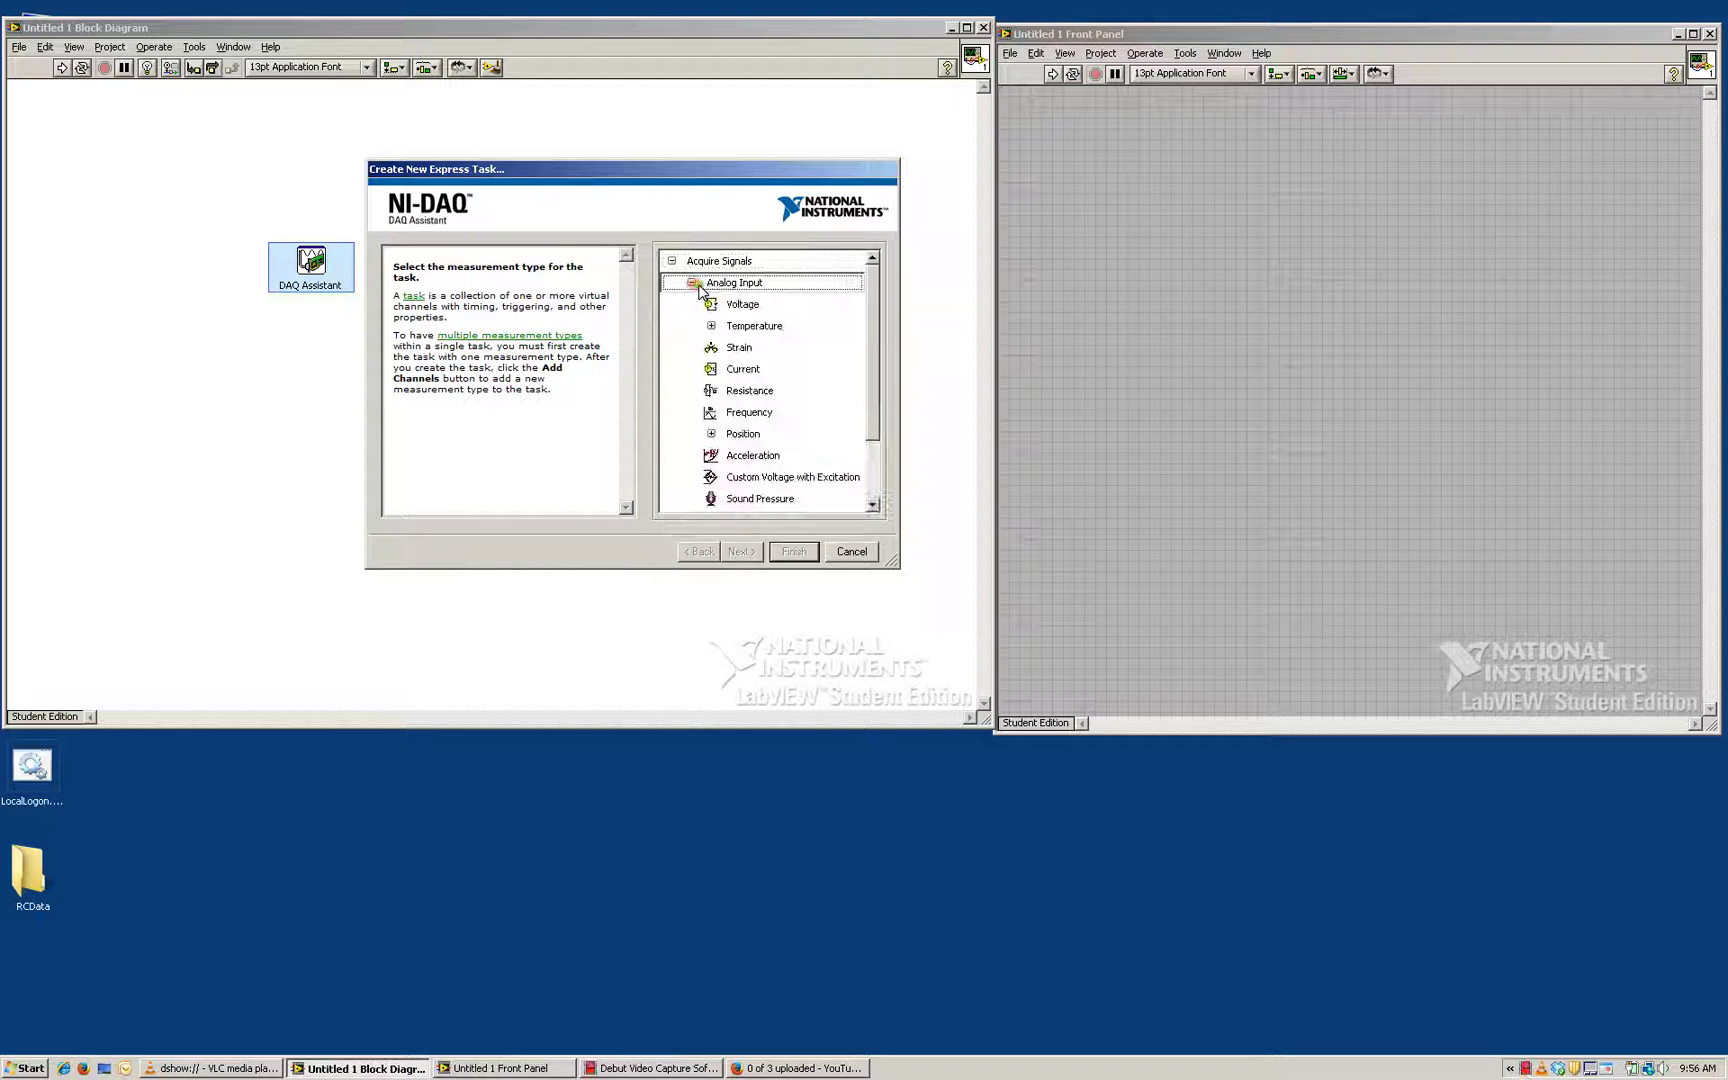
pyautogui.doubleClick(756, 306)
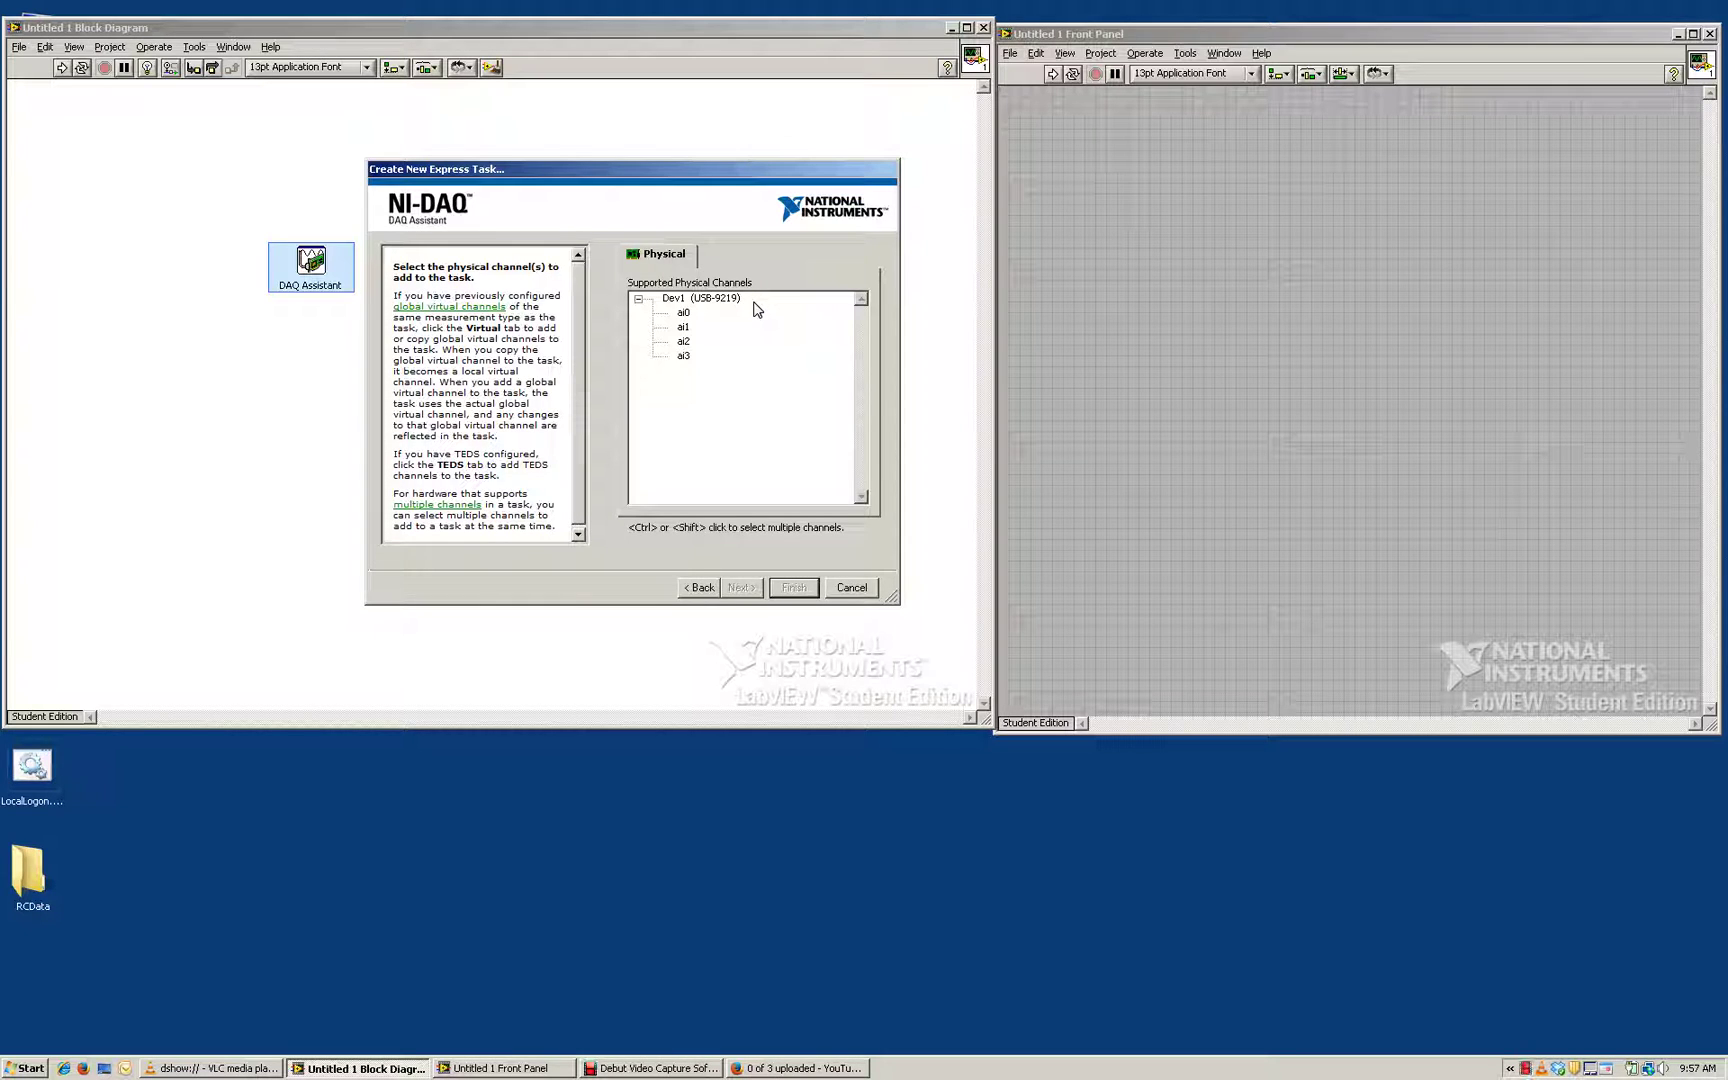
# Select physical channels ai0 and ai1 on Dev1 (USB-9219) and finish adding them
pyautogui.click(688, 313)
pyautogui.keyDown('shift'); pyautogui.click(685, 327); pyautogui.keyUp('shift')
pyautogui.click(797, 590)
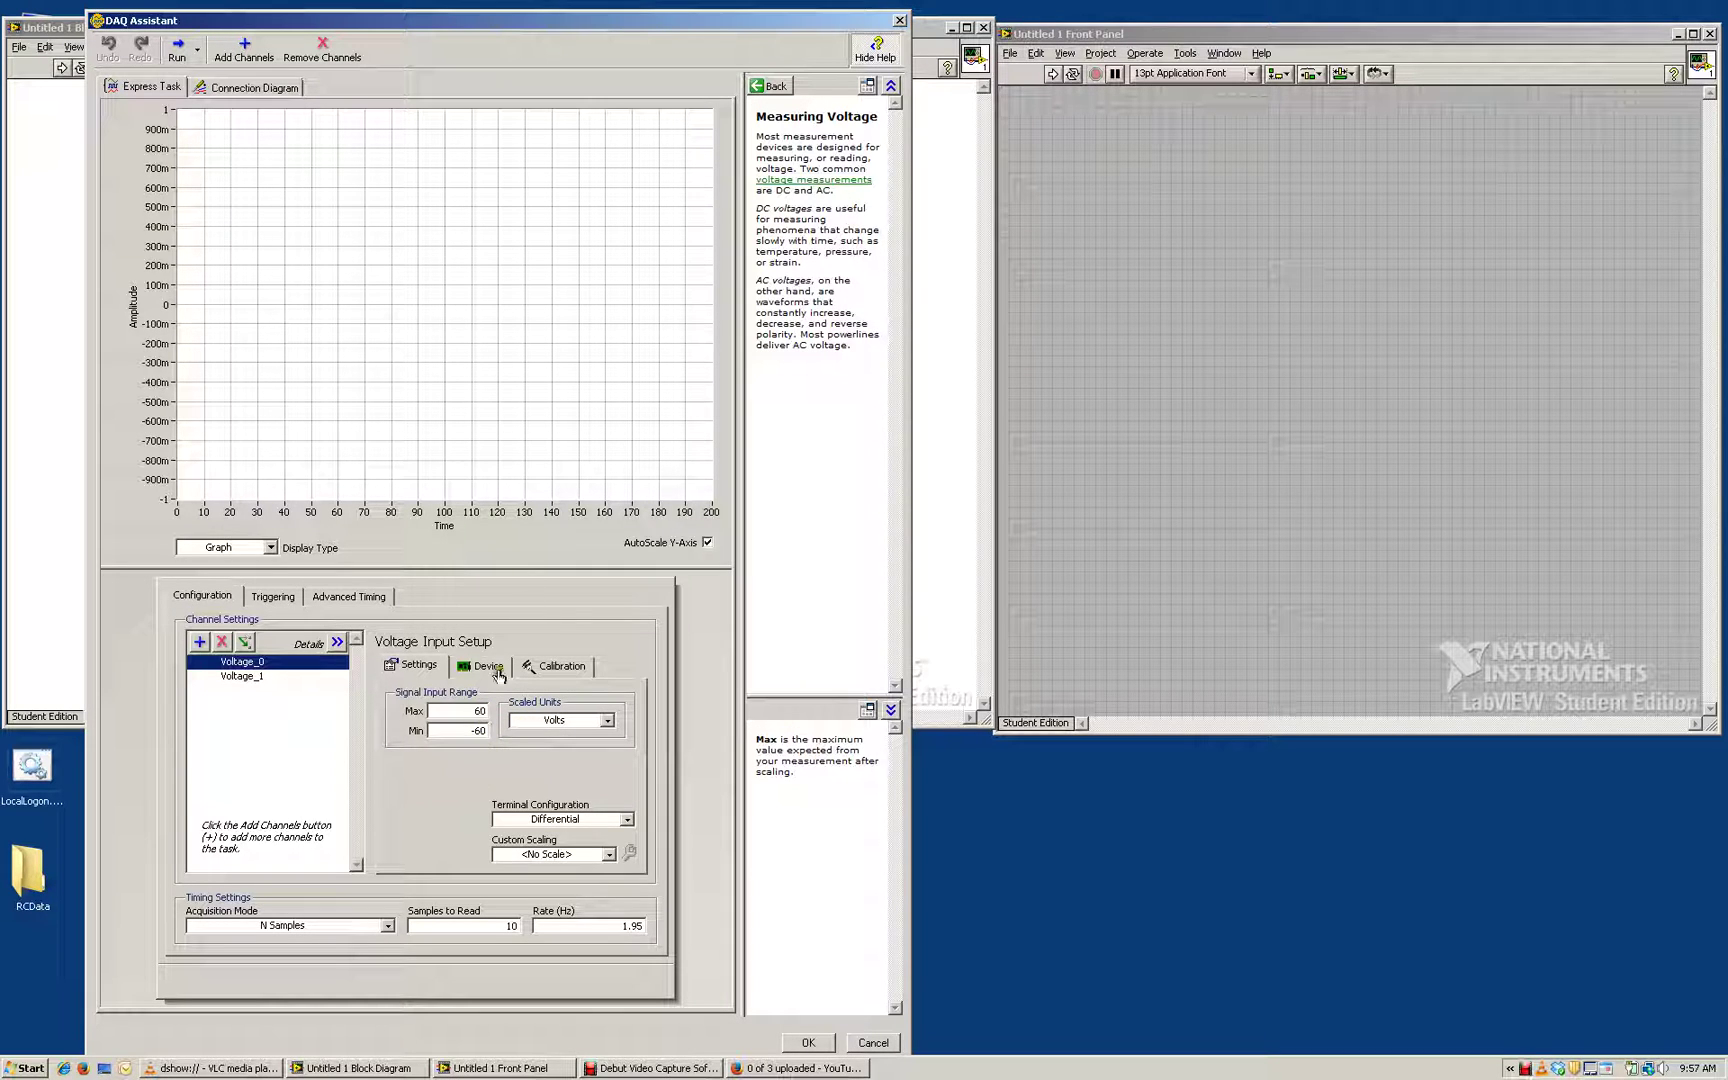
# Set Voltage_0's signal input range to Max 10 and Min -10
pyautogui.moveTo(466, 711); pyautogui.dragTo(512, 711)
pyautogui.write('10')
pyautogui.moveTo(440, 730); pyautogui.dragTo(516, 728)
pyautogui.write('-10')
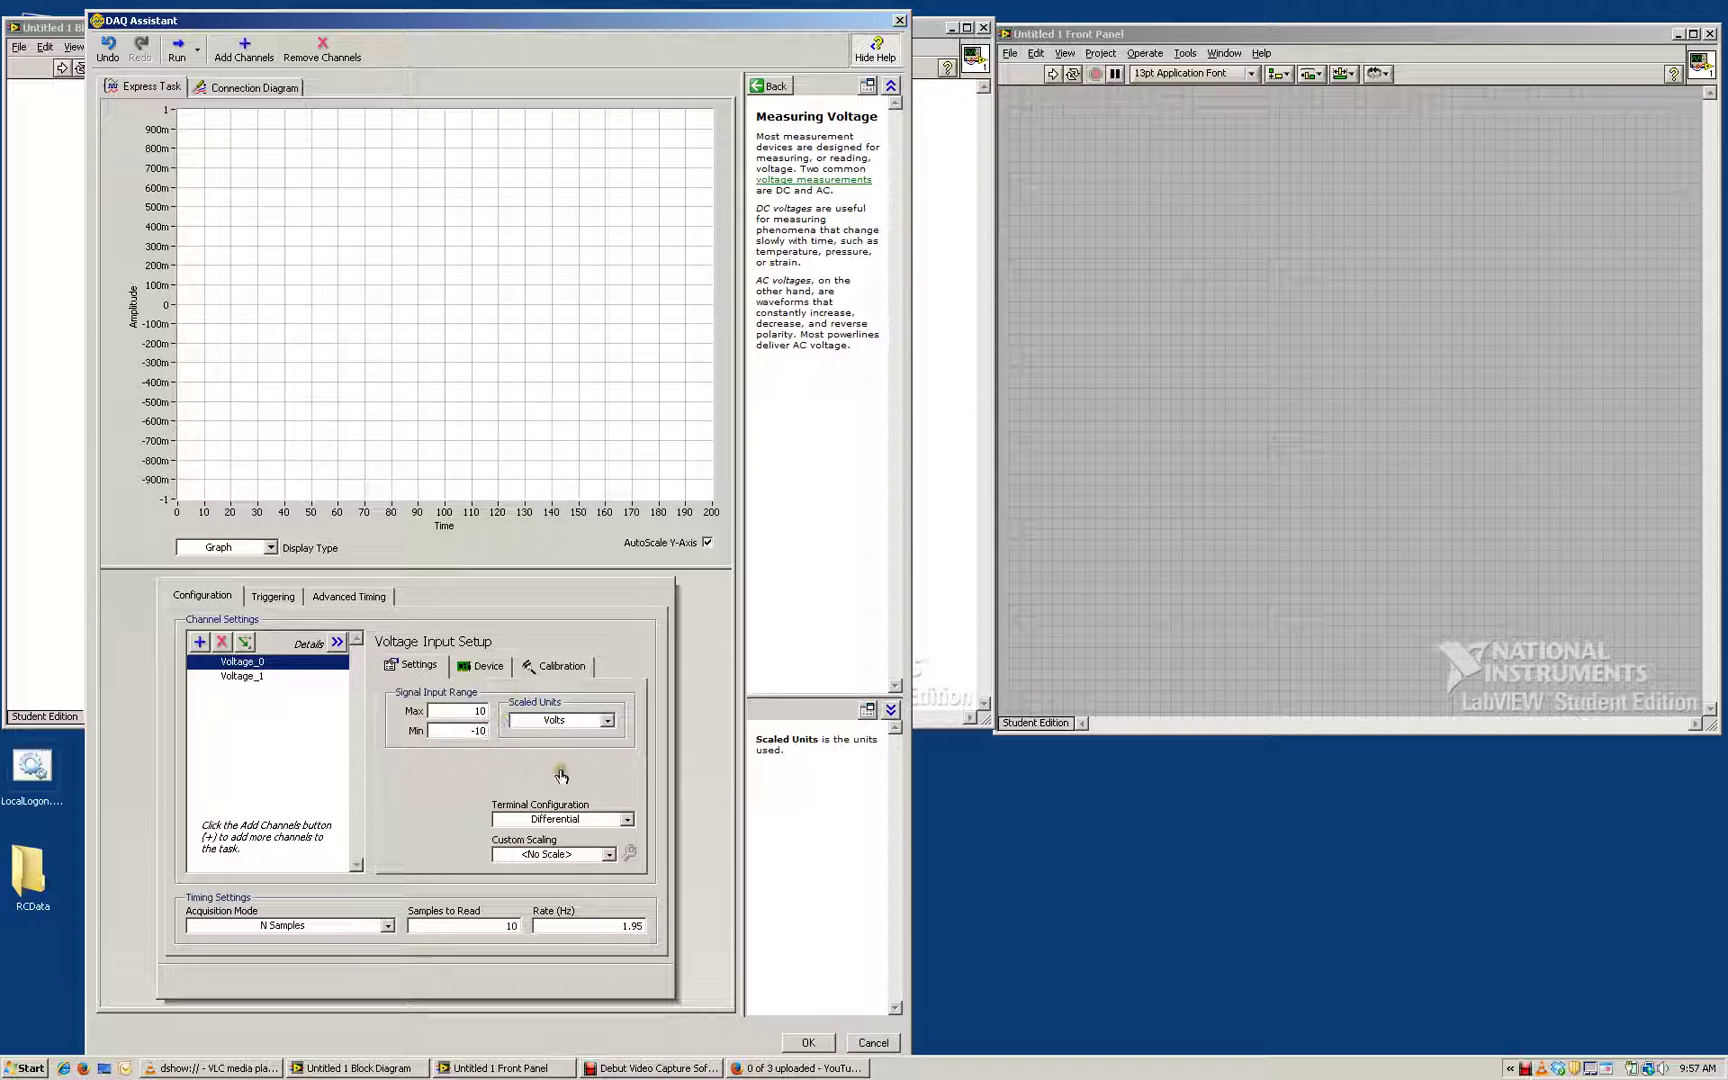
# Give Voltage_1 the same input range of Max 10 and Min -10
pyautogui.moveTo(571, 818)
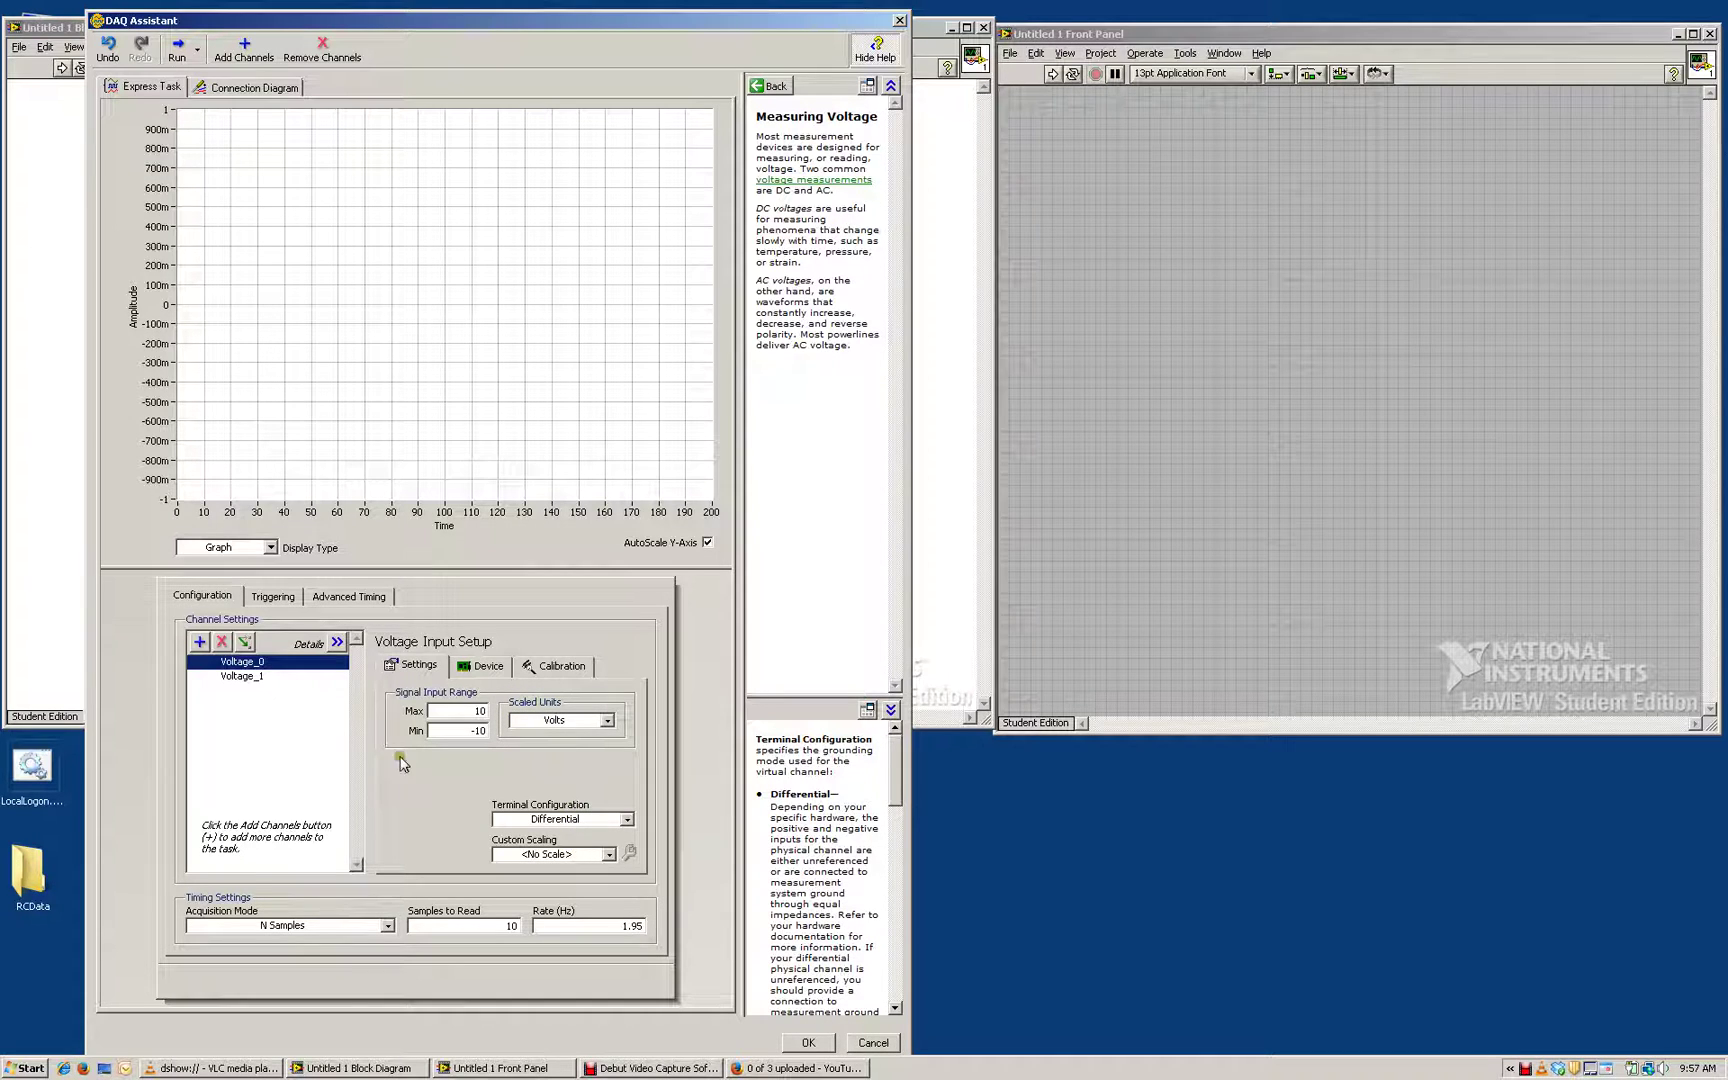
pyautogui.click(250, 677)
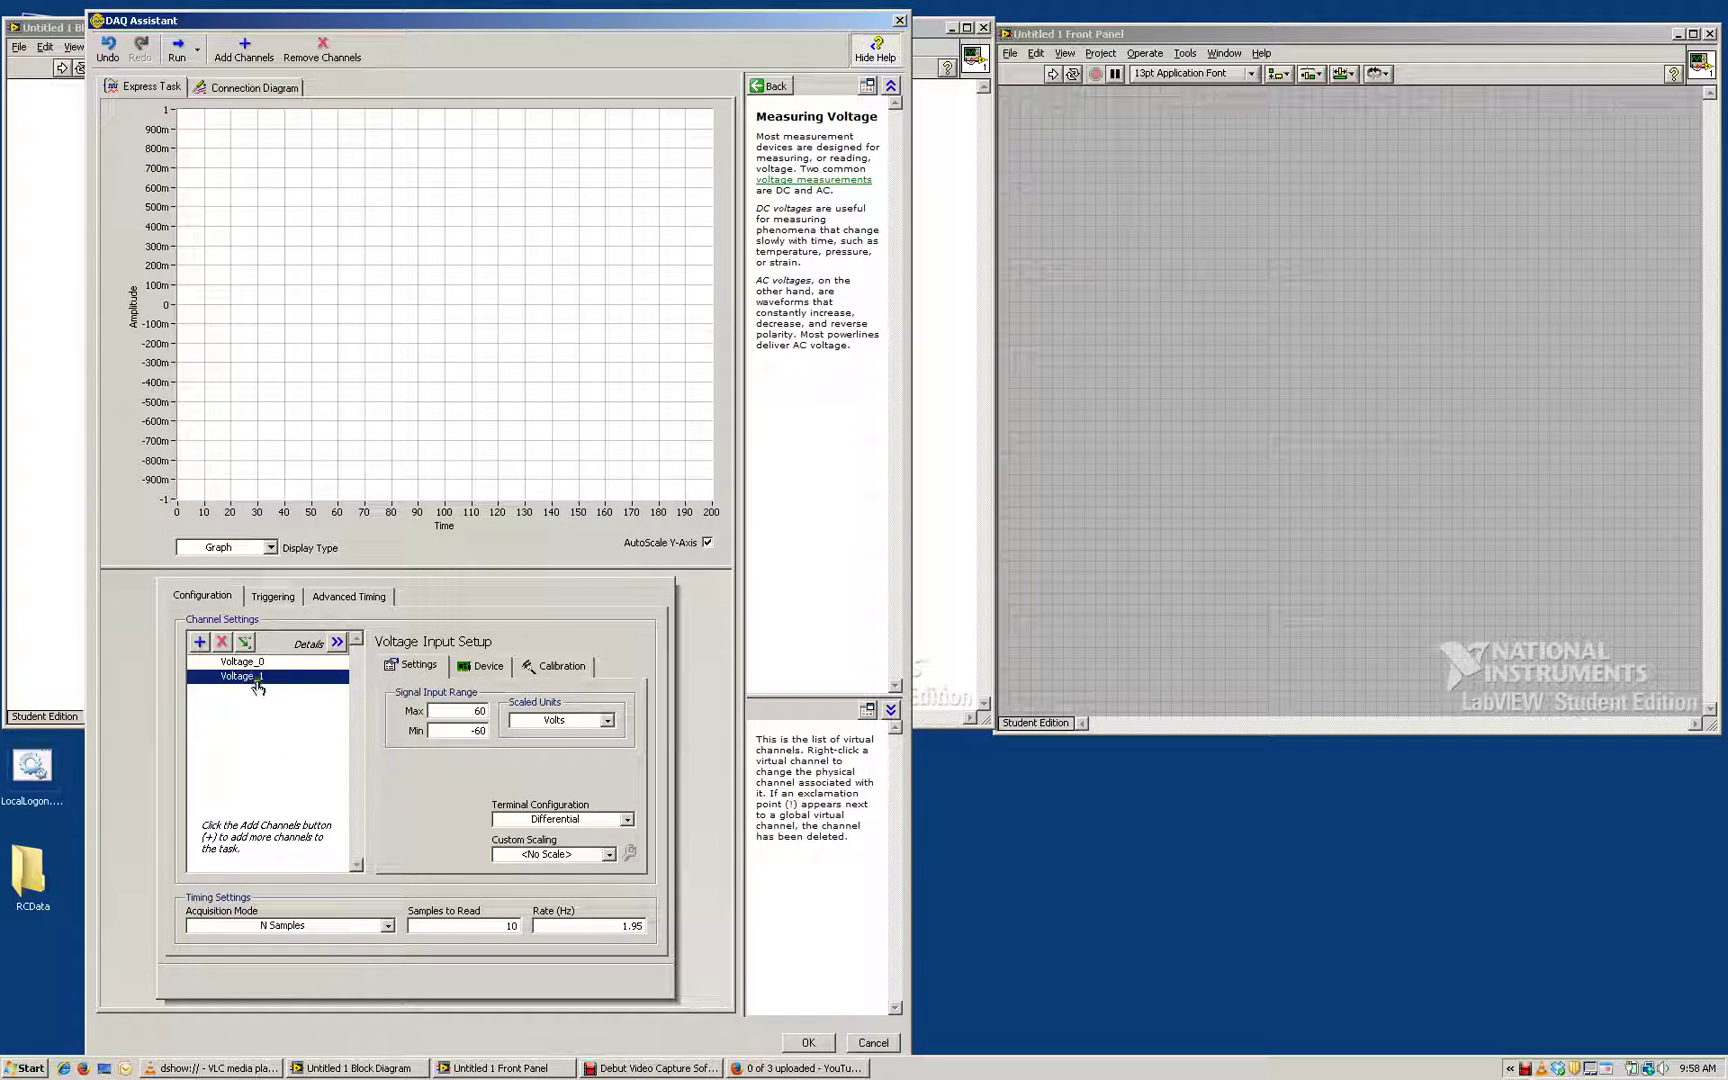
pyautogui.doubleClick(490, 710)
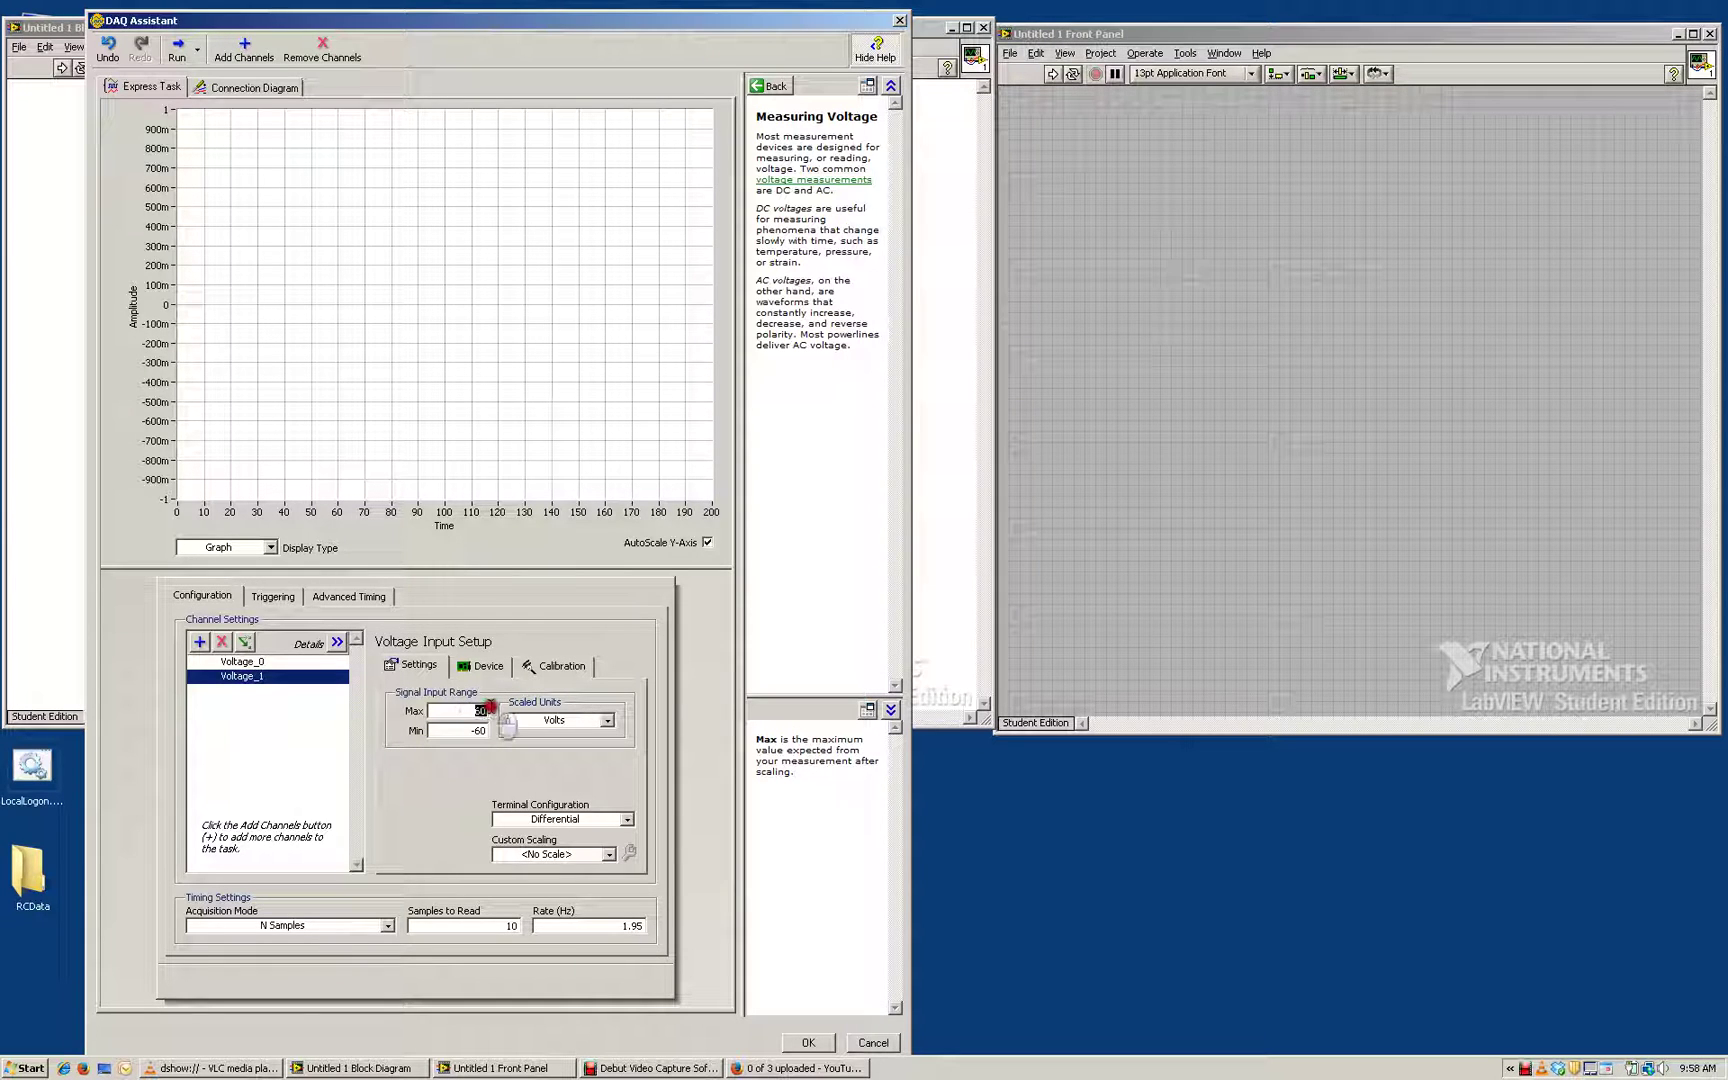
pyautogui.write('10')
pyautogui.doubleClick(490, 730)
pyautogui.write('-10')
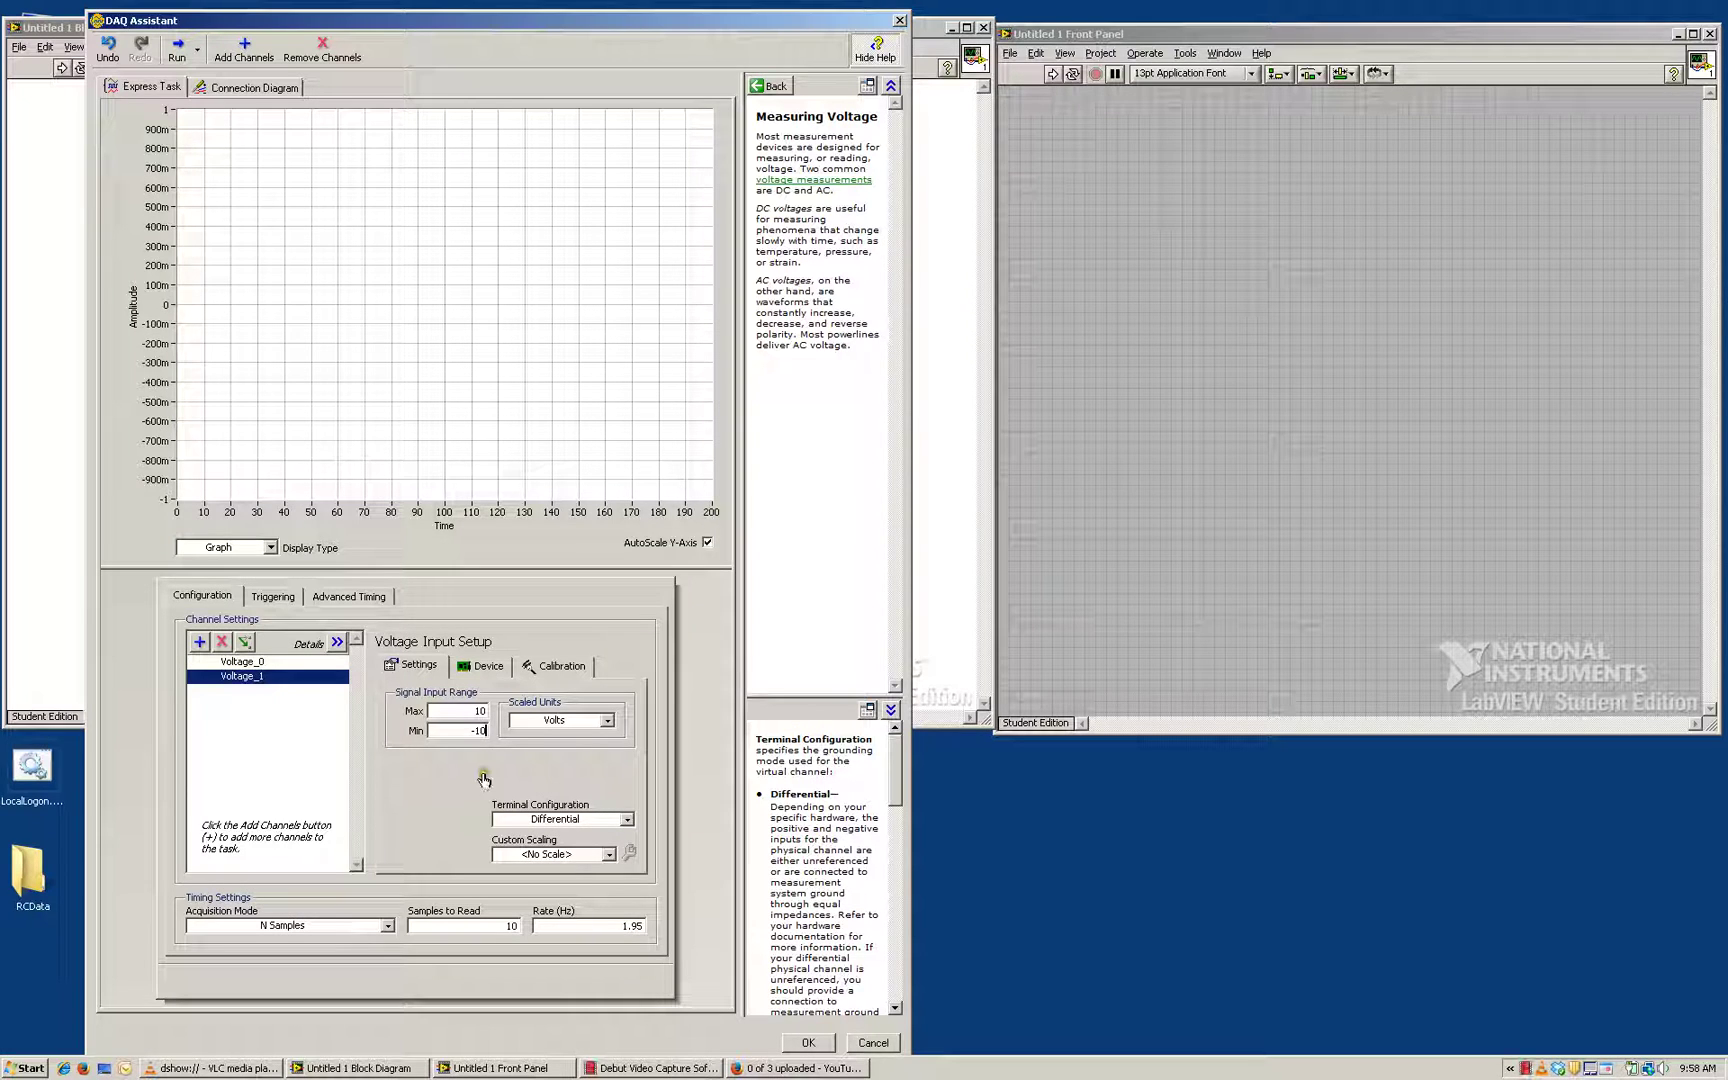
pyautogui.click(258, 662)
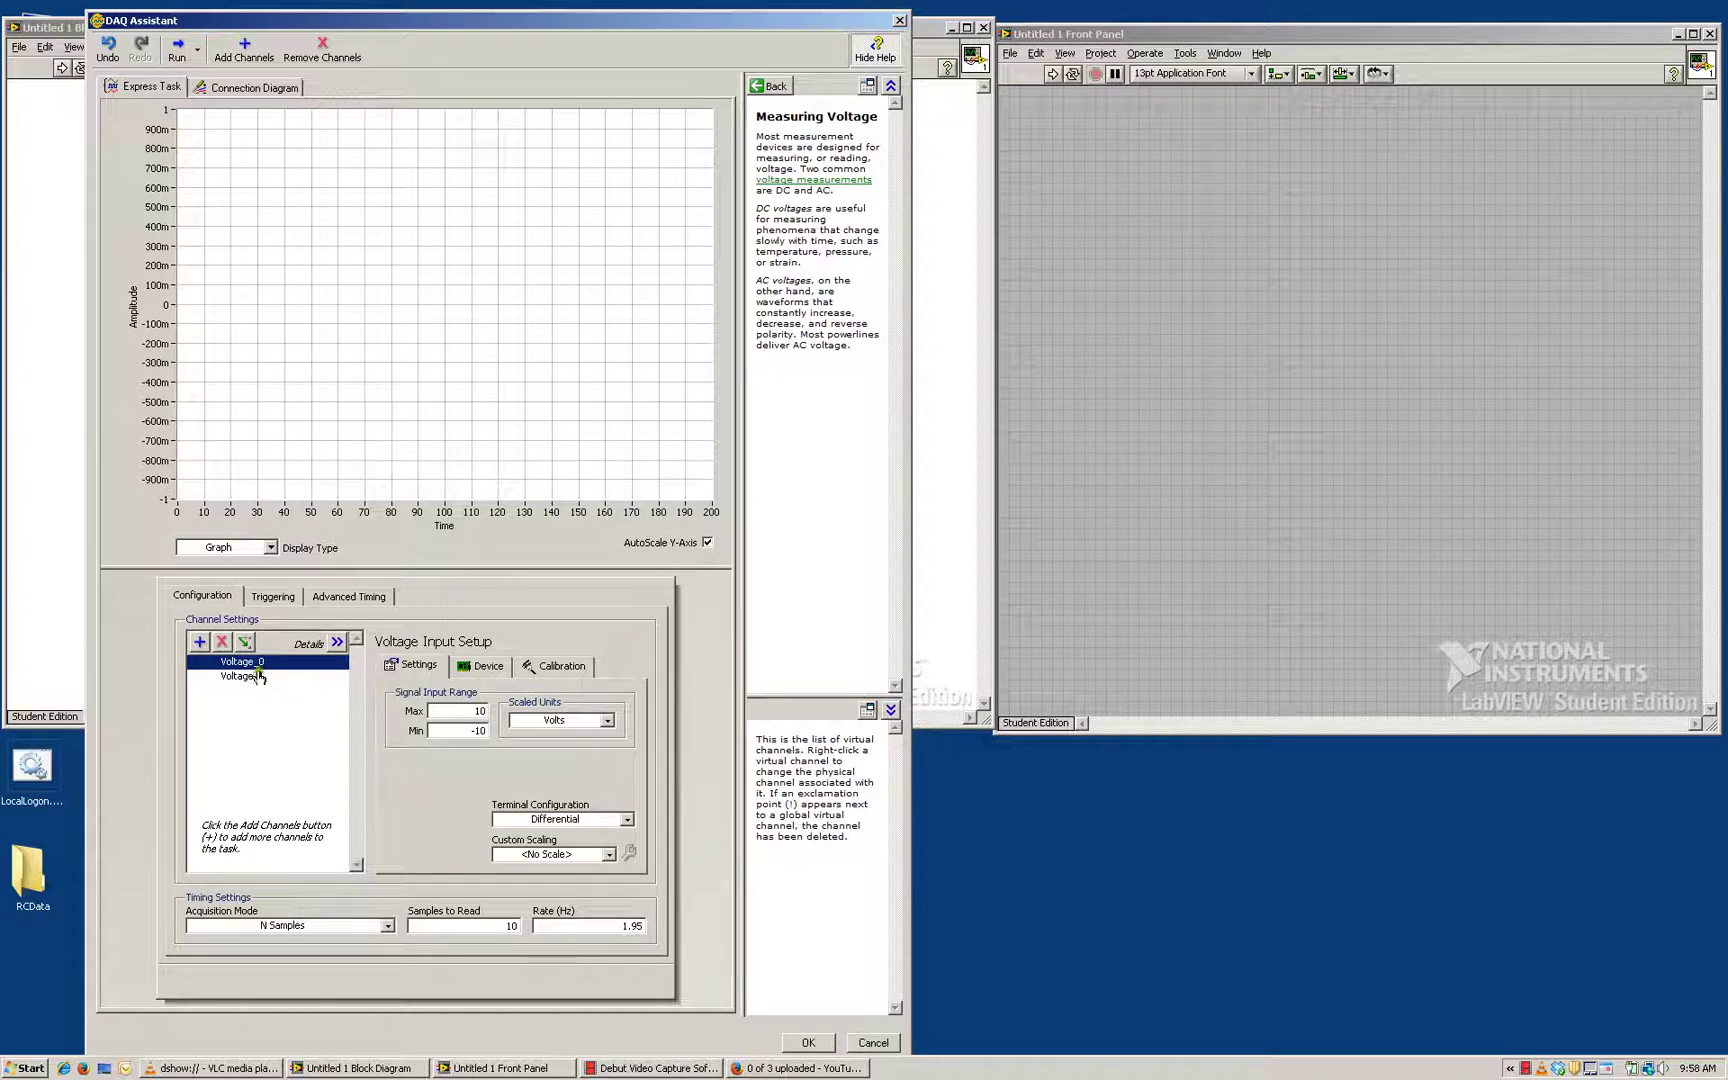
# Rename channel Voltage_0 to Input
pyautogui.rightClick(258, 665)
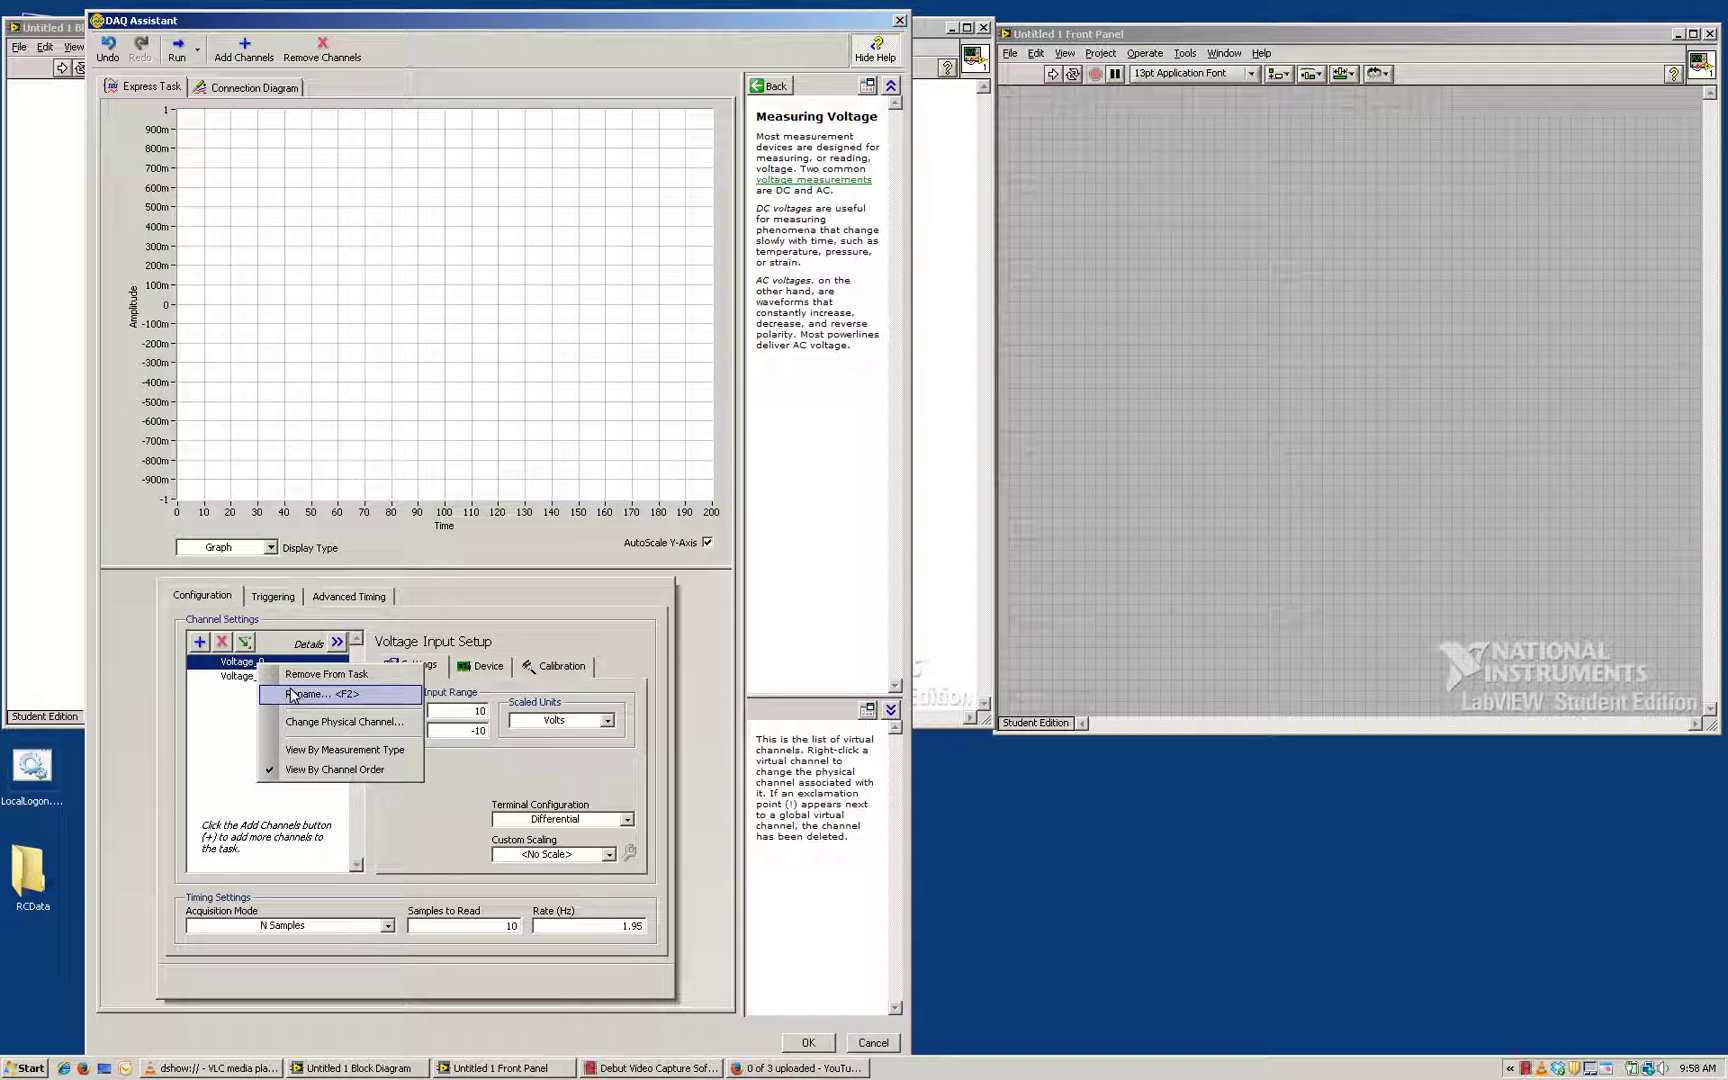
pyautogui.click(322, 695)
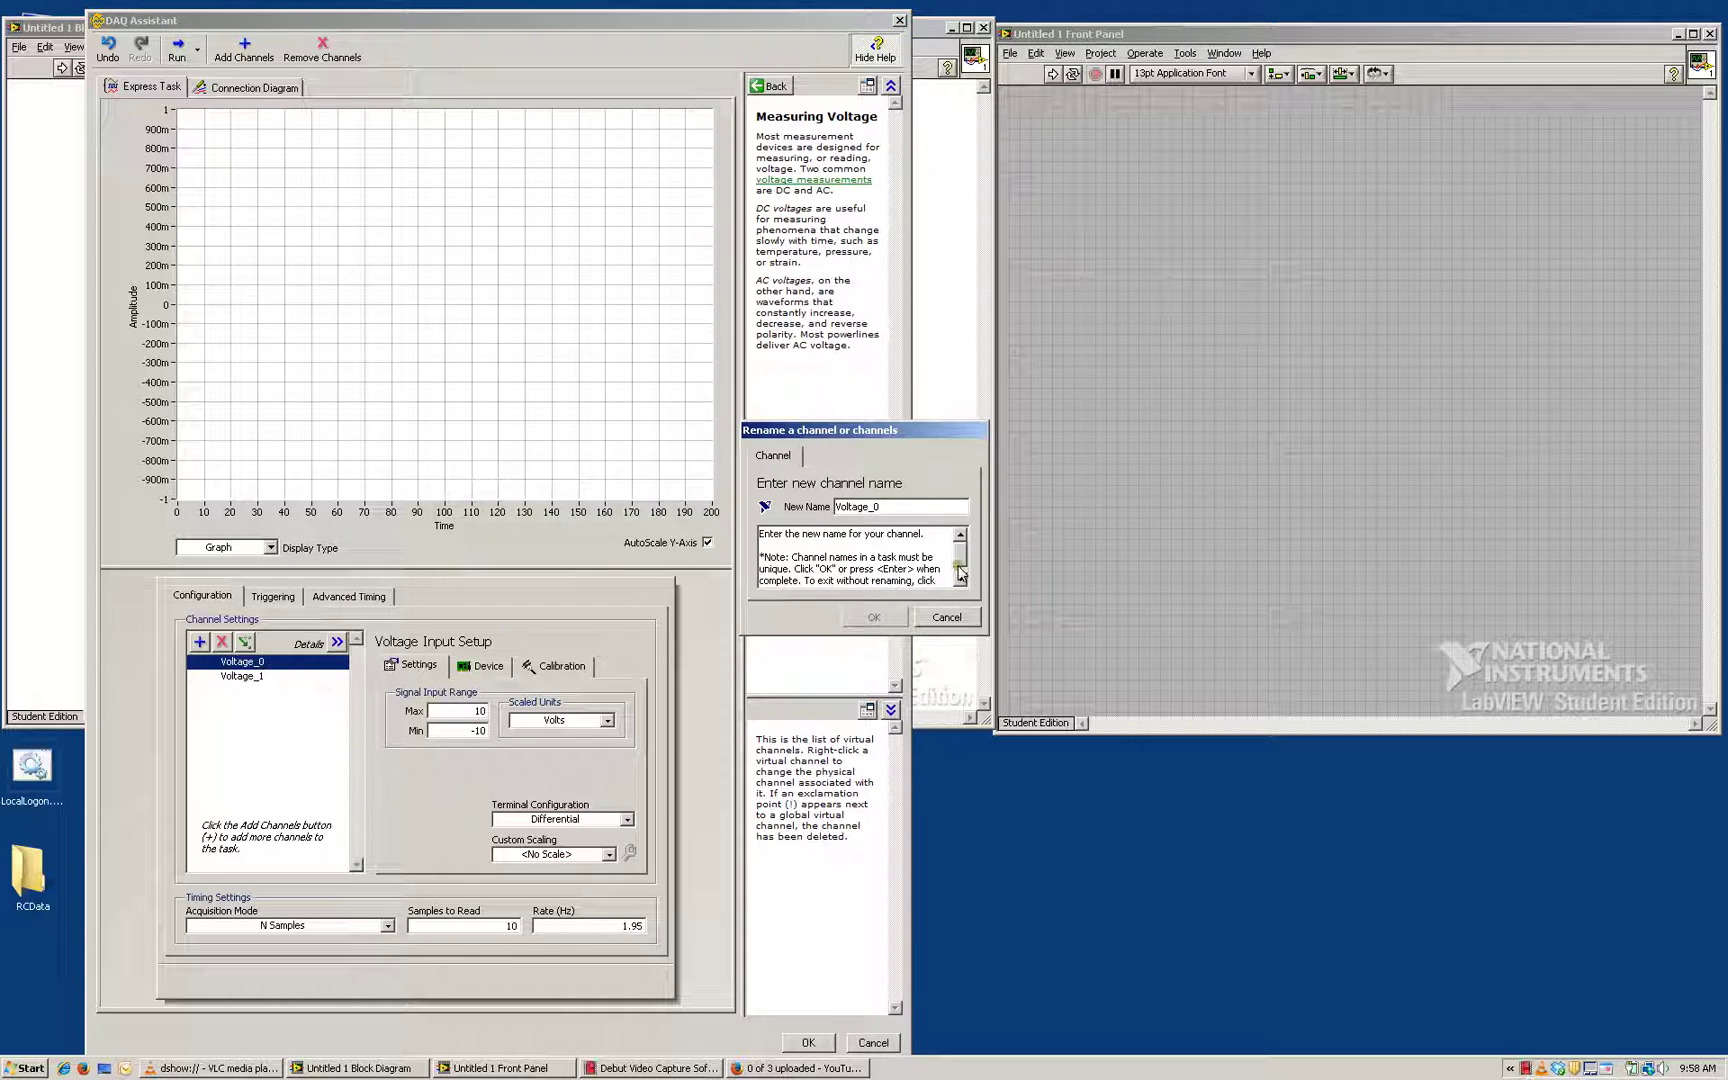
pyautogui.doubleClick(918, 508)
pyautogui.write('Input')
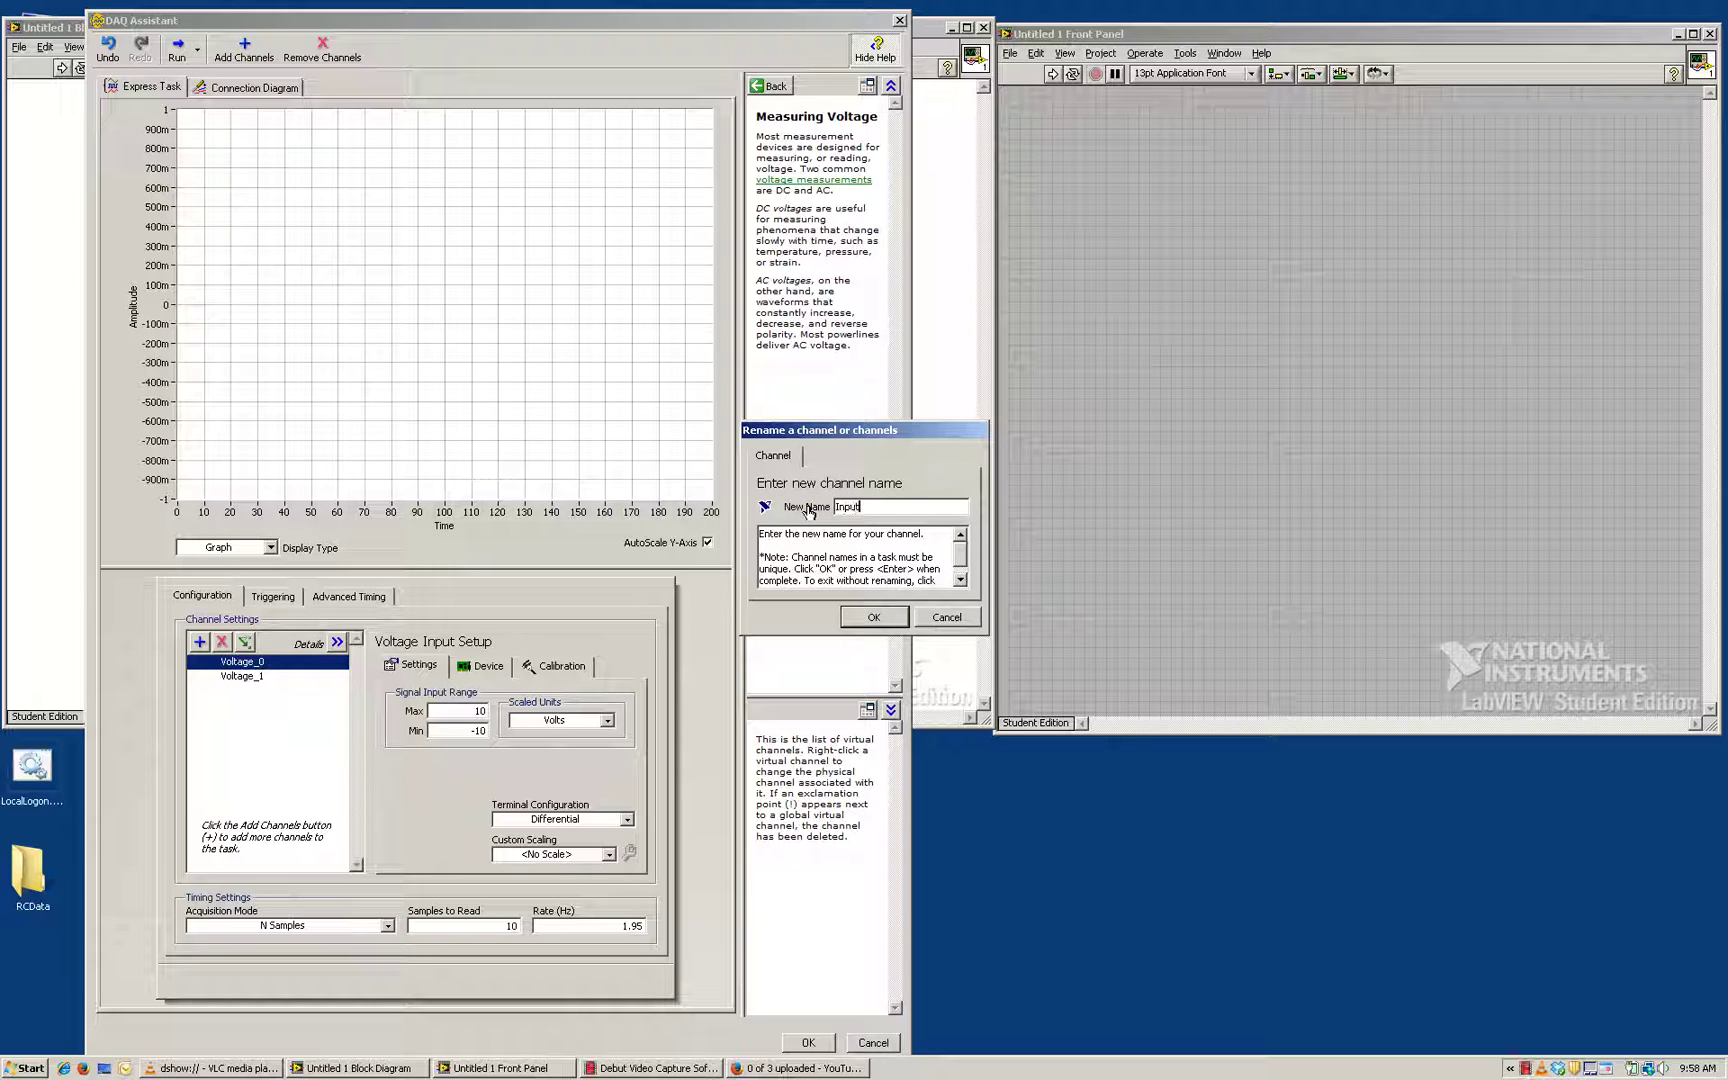
pyautogui.click(882, 617)
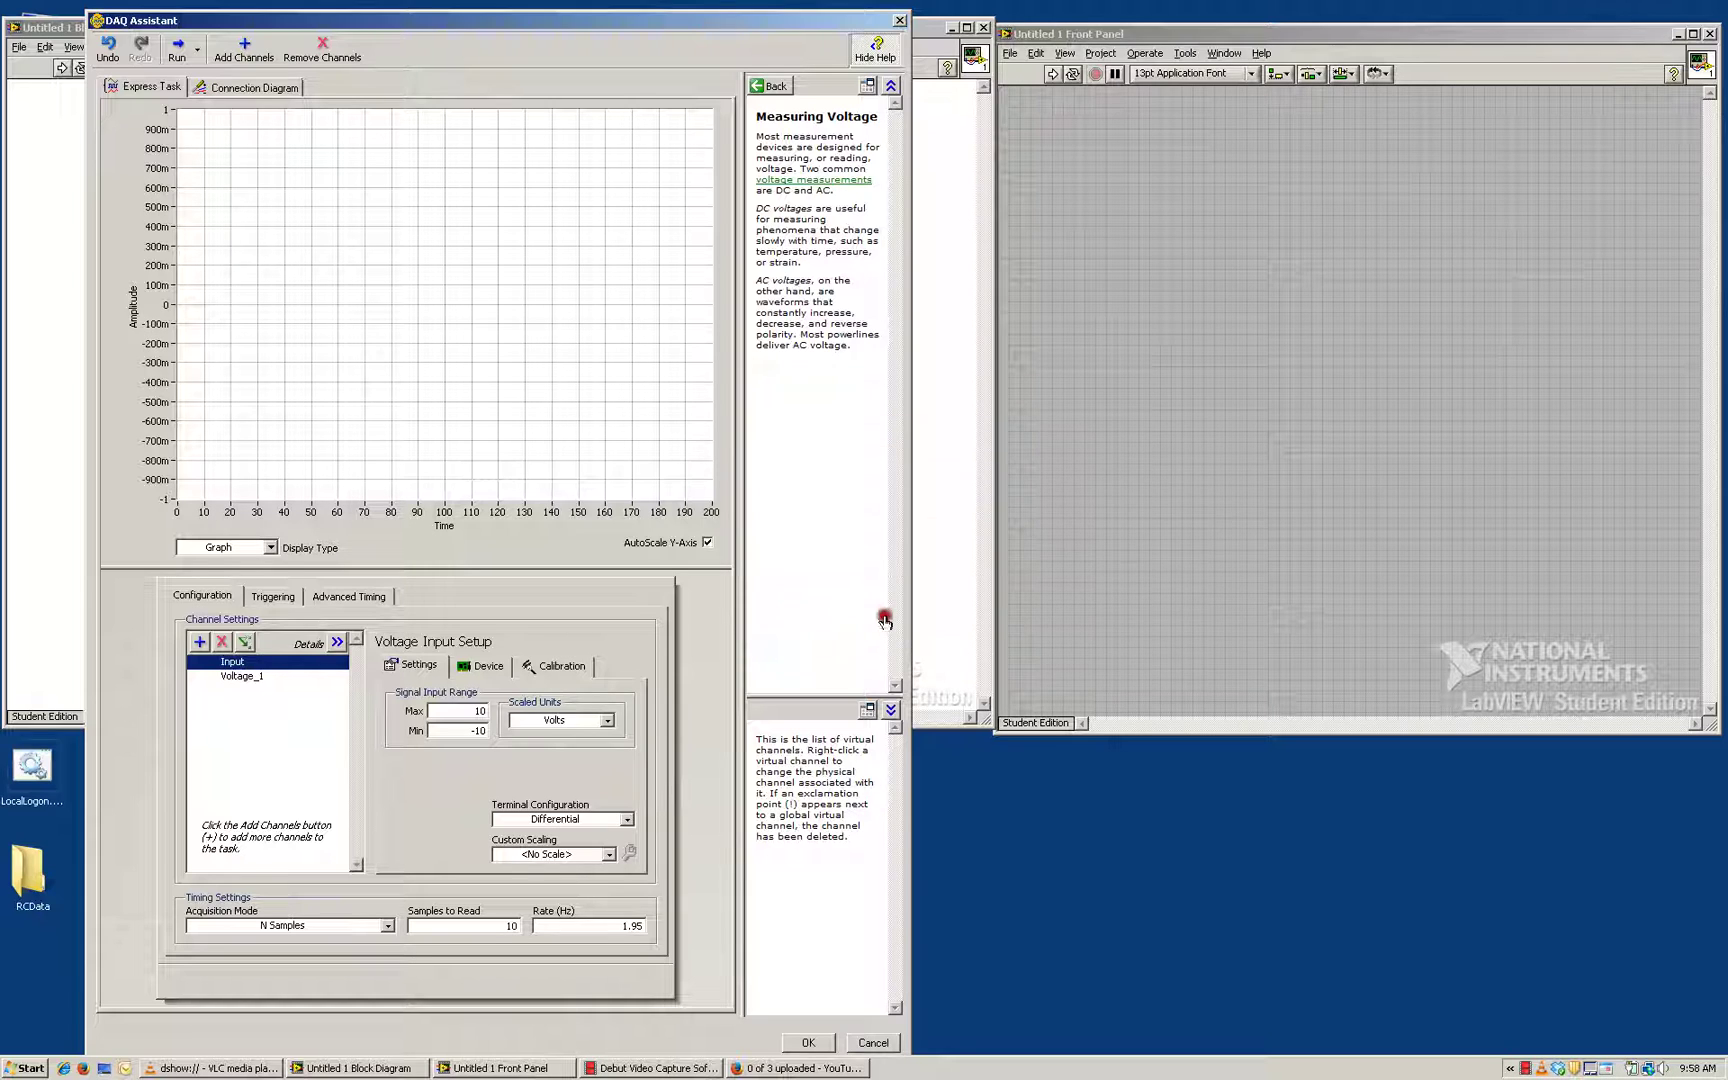
# Rename channel Voltage_1 to Output
pyautogui.click(232, 677)
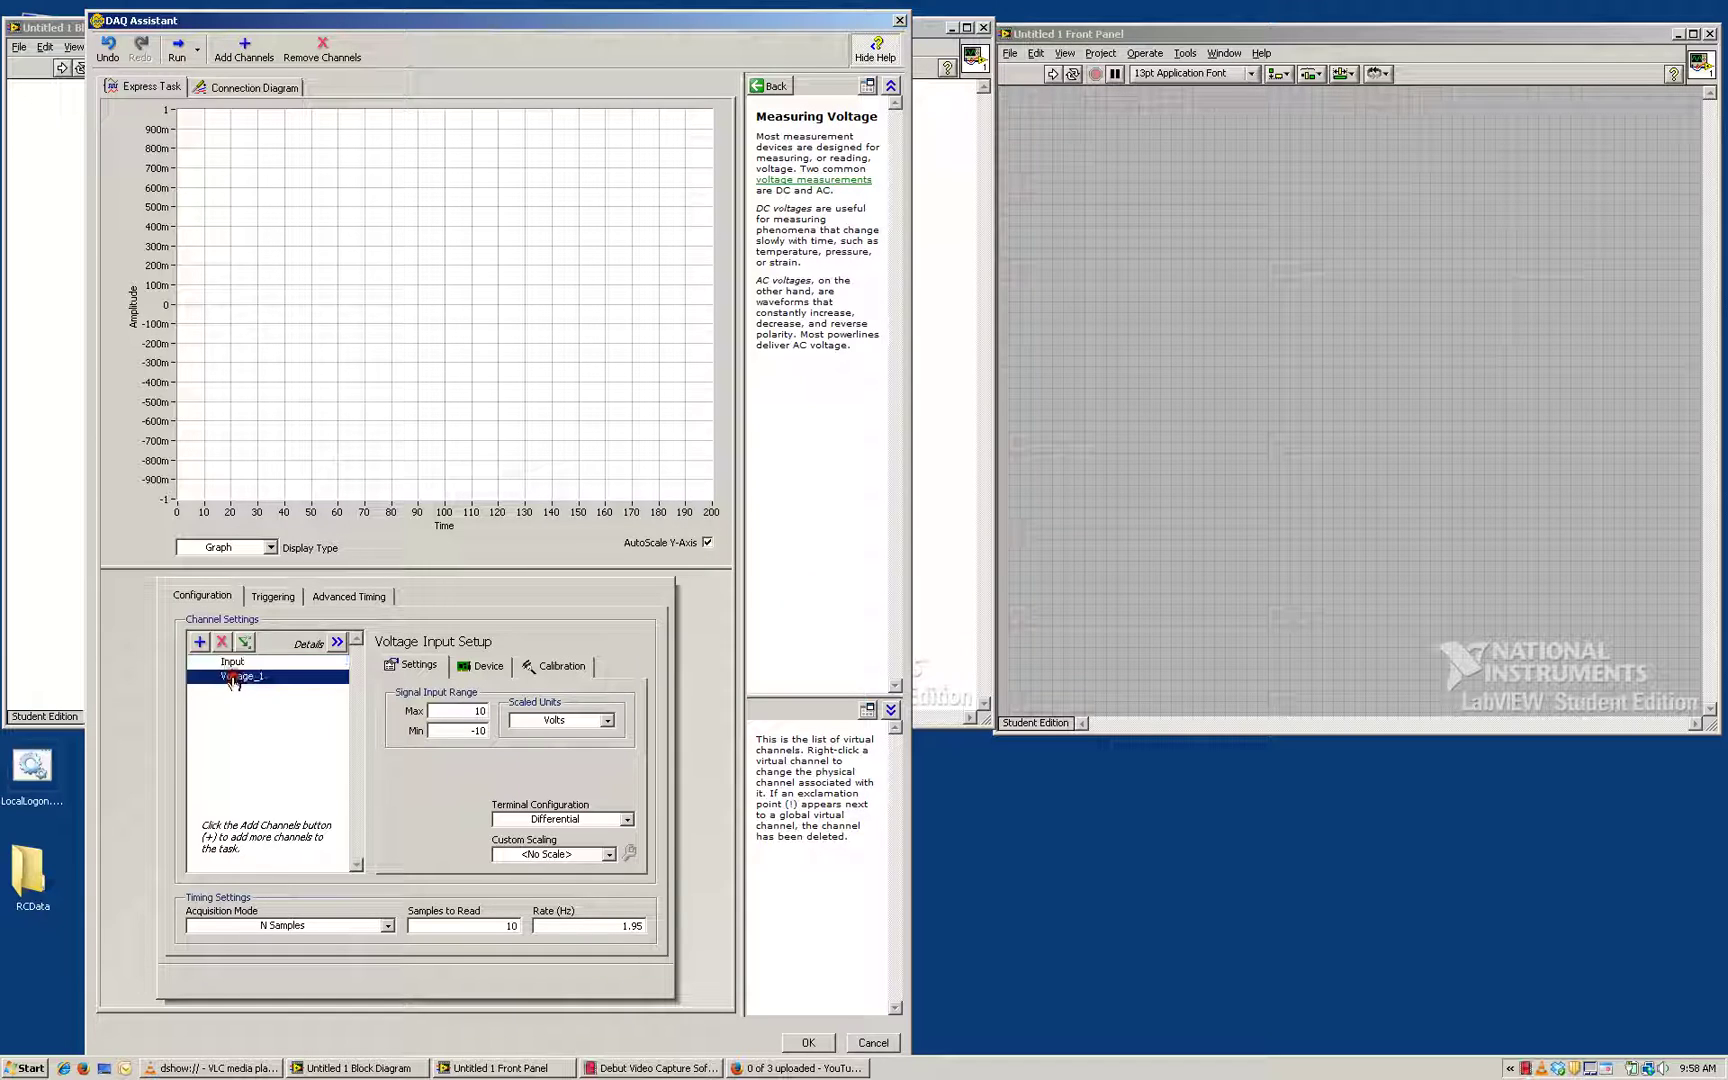
pyautogui.rightClick(232, 677)
pyautogui.click(290, 710)
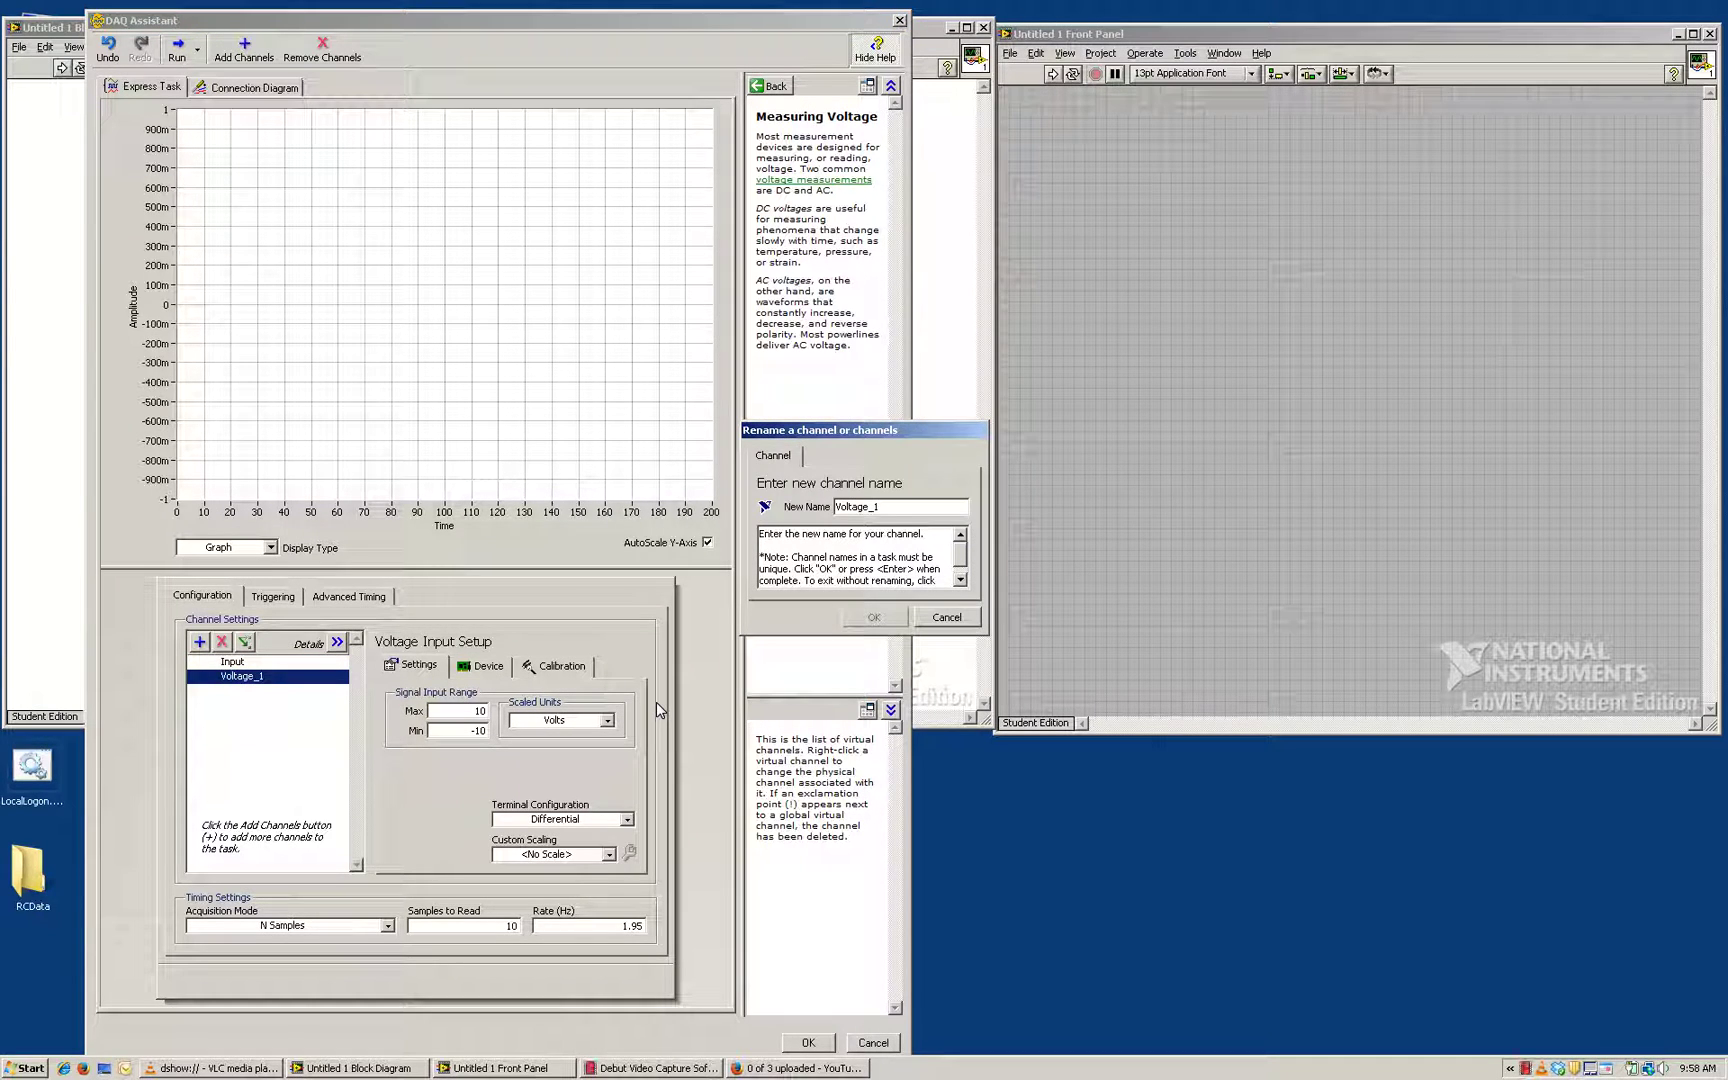
pyautogui.moveTo(920, 522); pyautogui.dragTo(755, 486)
pyautogui.write('Output')
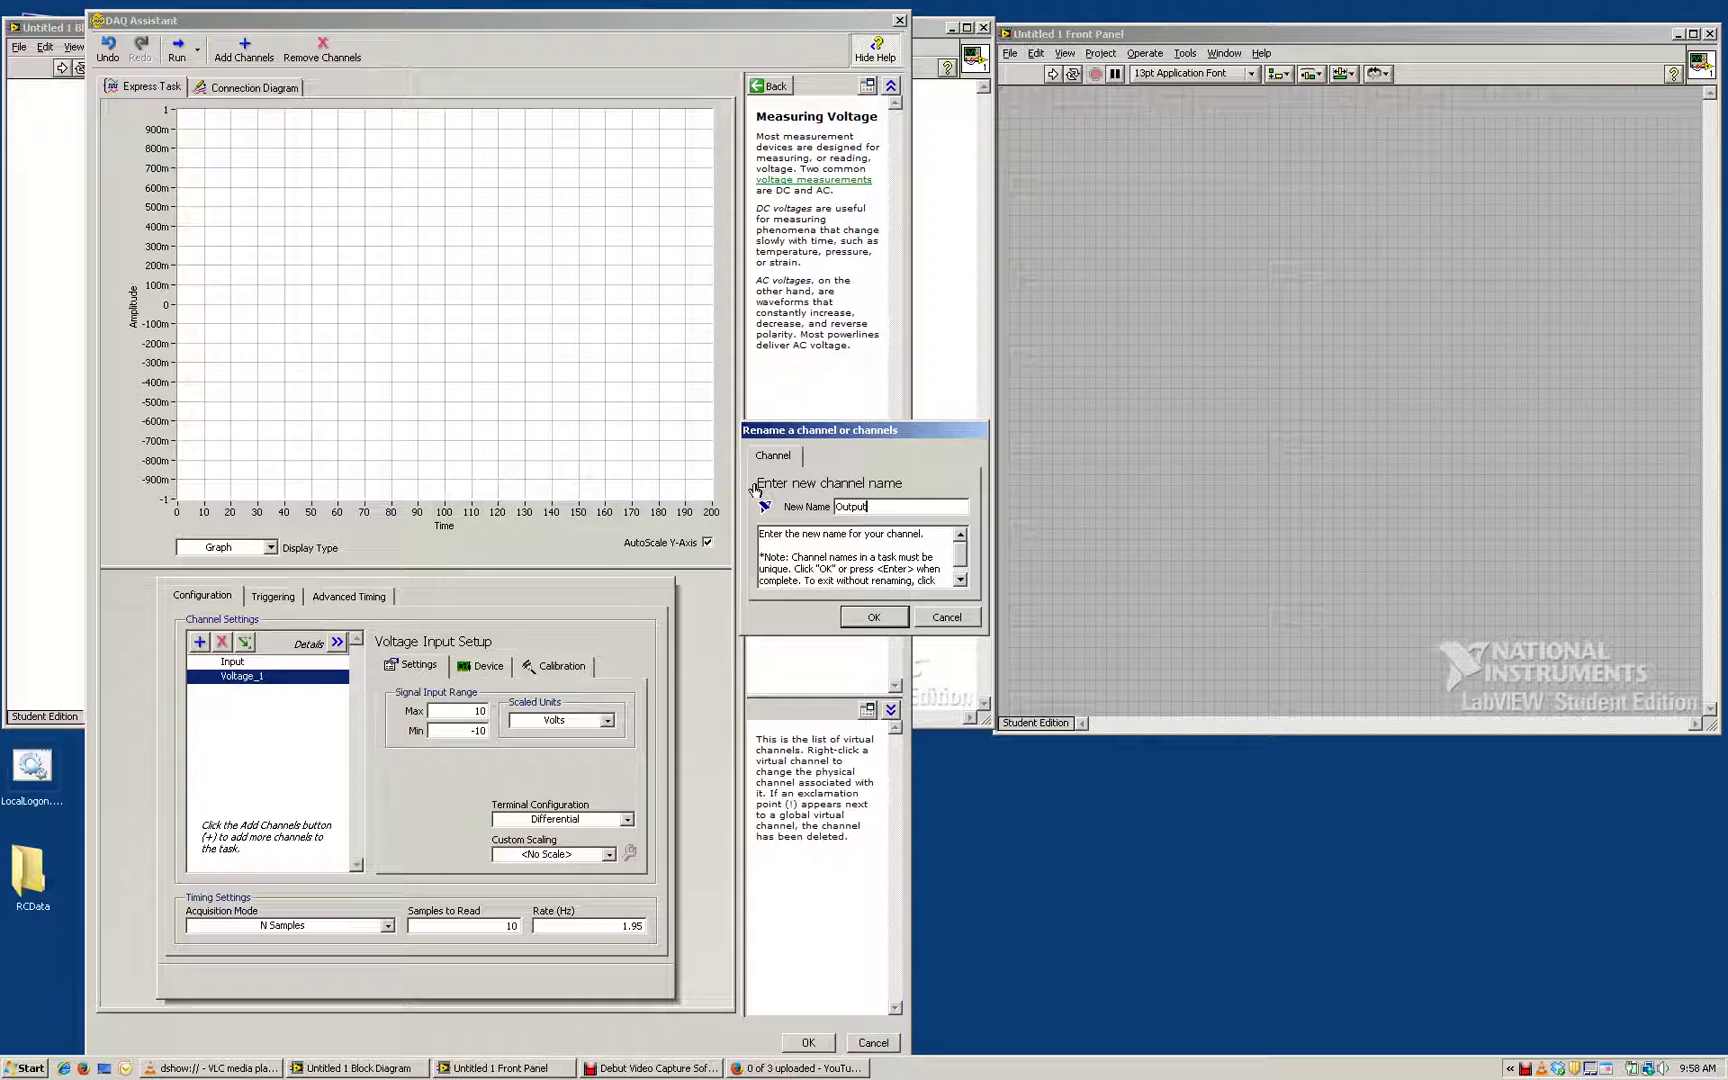
pyautogui.click(871, 617)
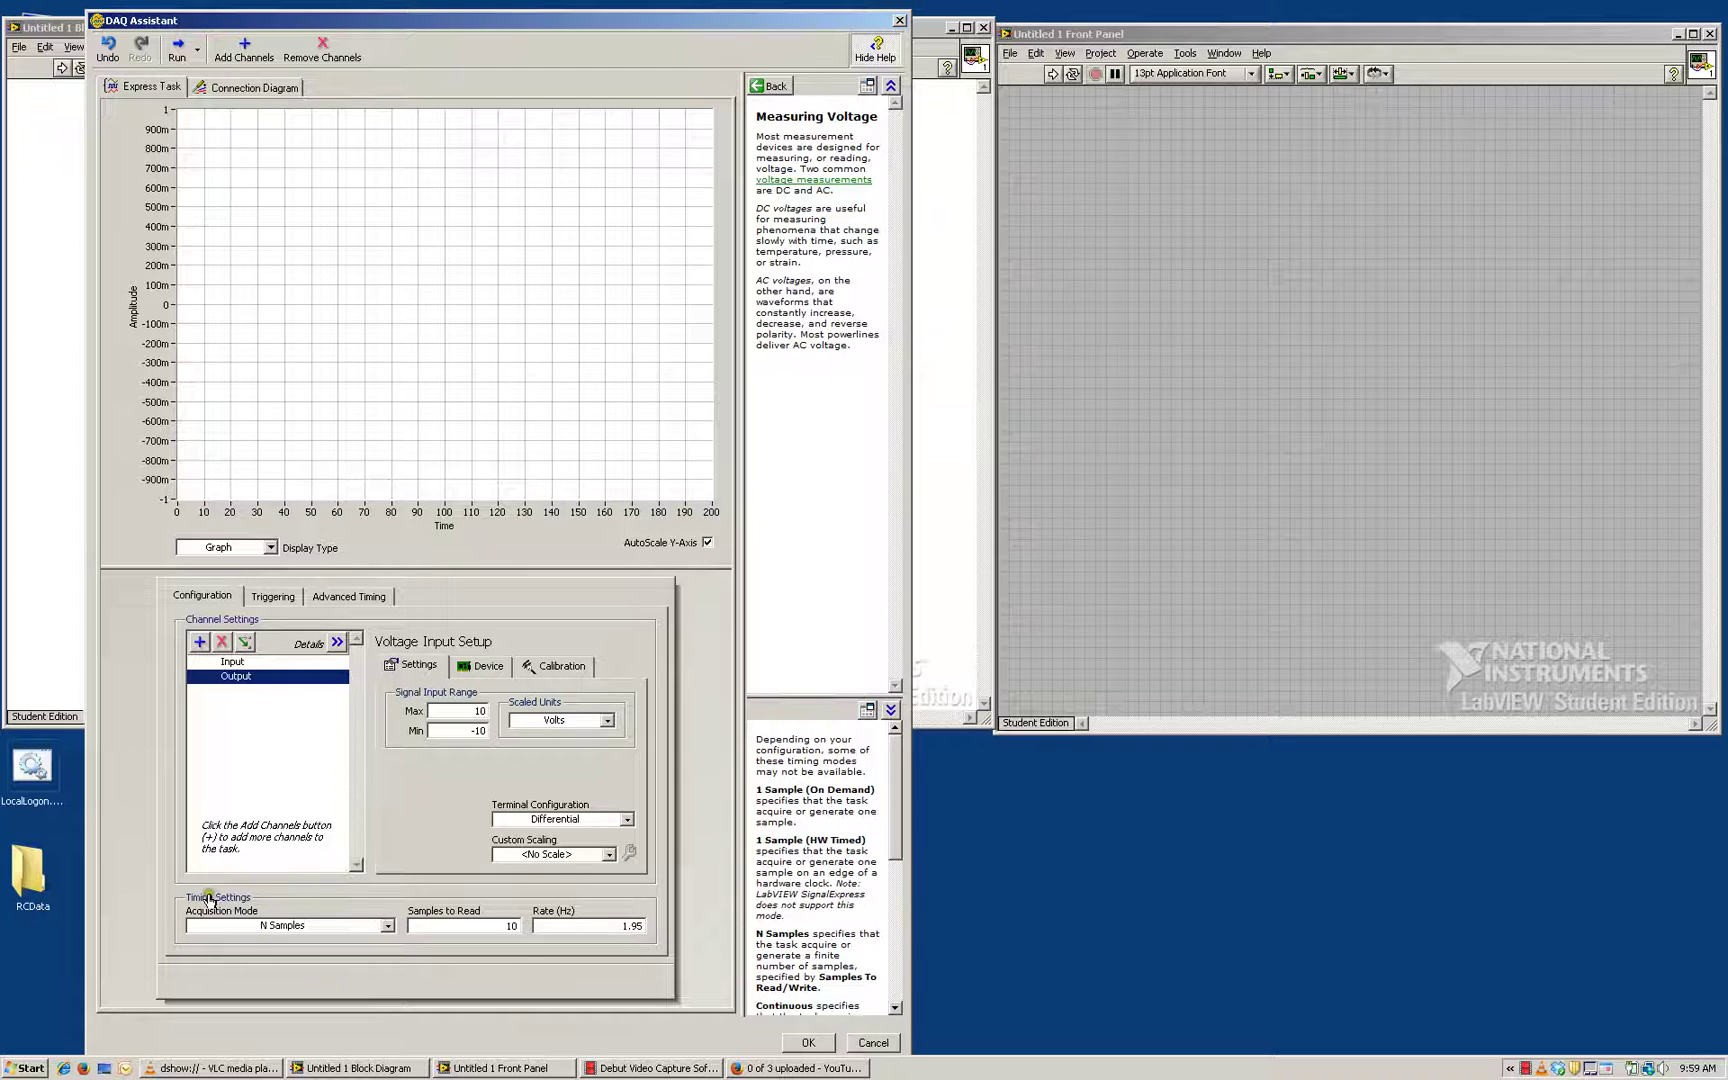
# Set Acquisition Mode to Continuous Samples and replace the 1.95 Hz rate with 100
pyautogui.click(387, 925)
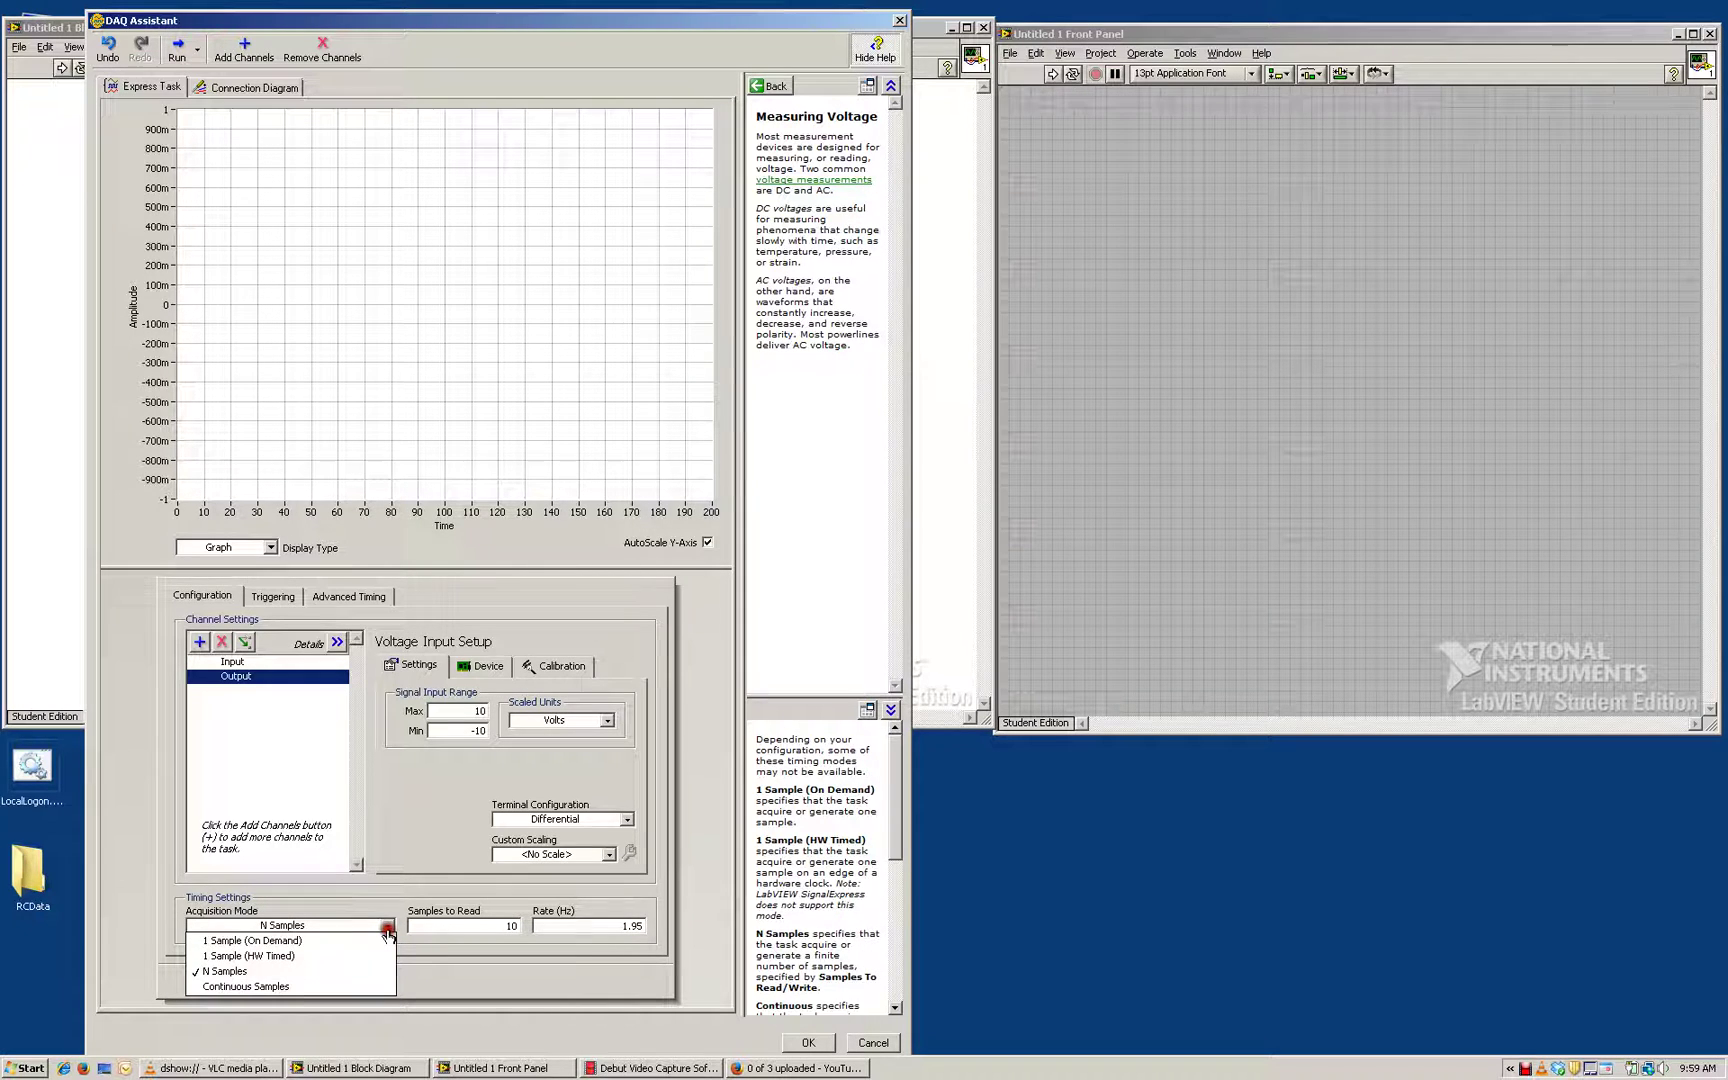
pyautogui.click(259, 986)
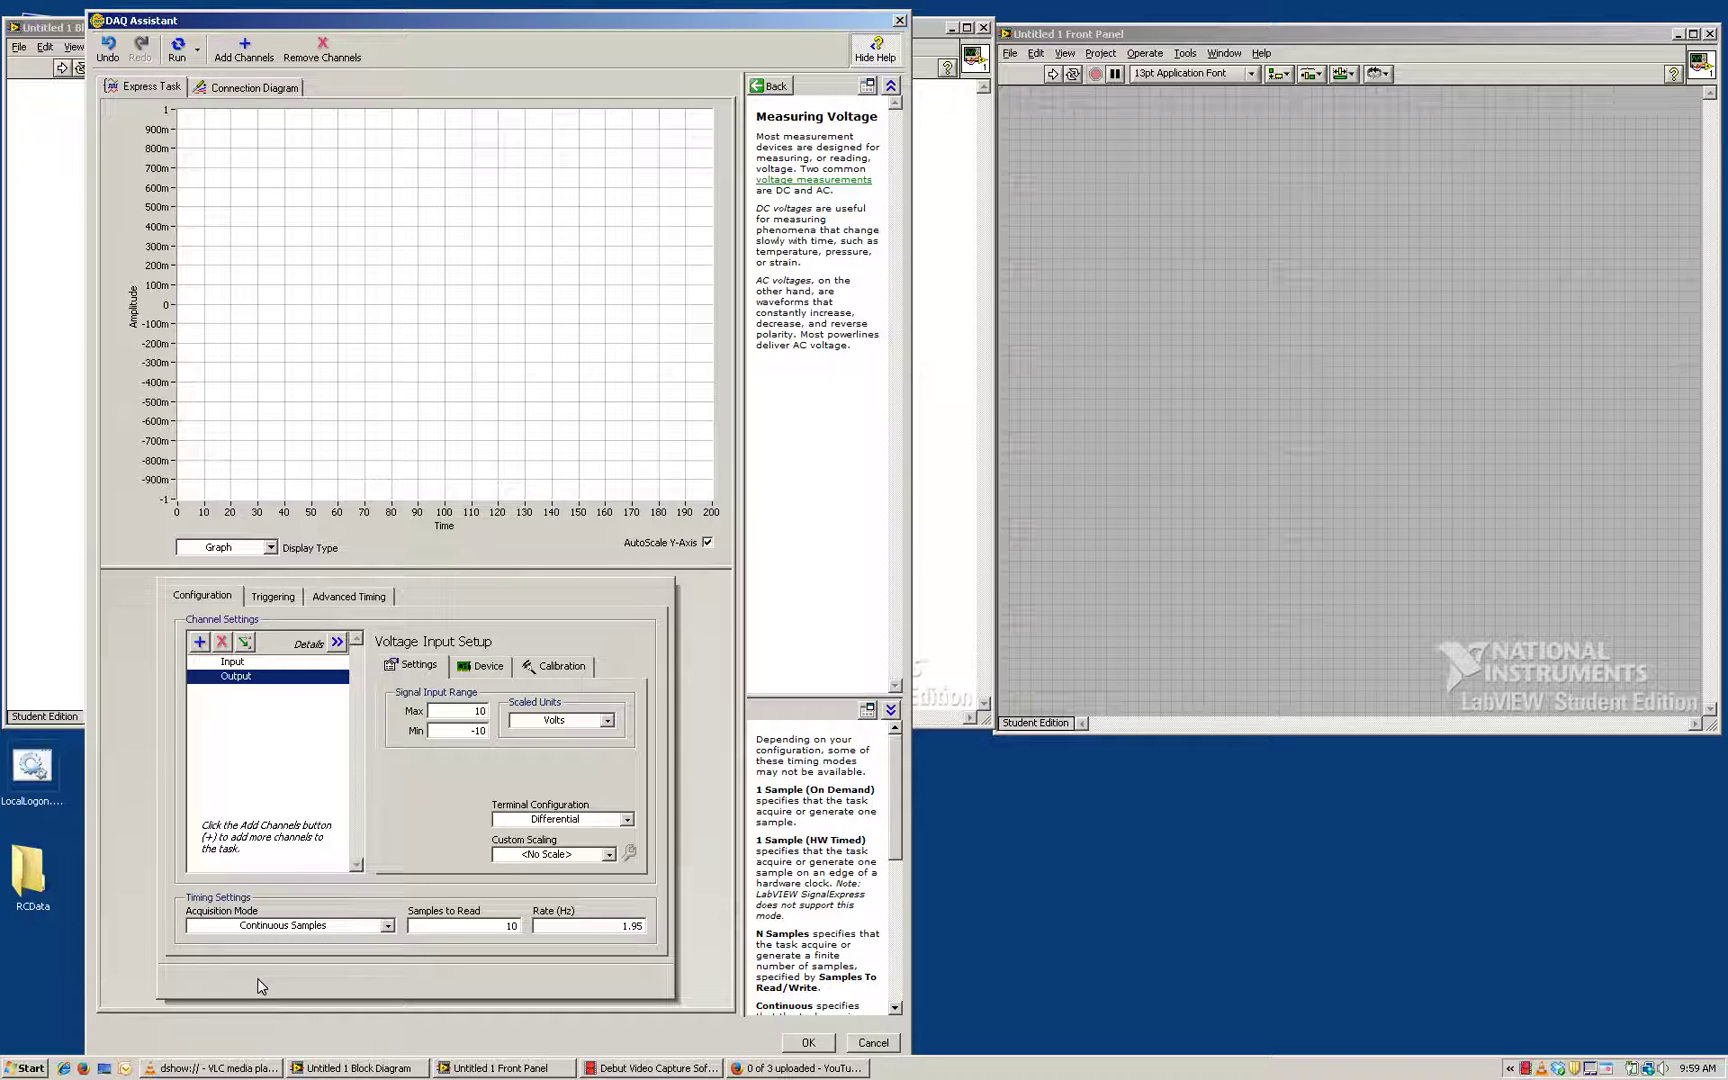
pyautogui.moveTo(609, 930); pyautogui.dragTo(654, 925)
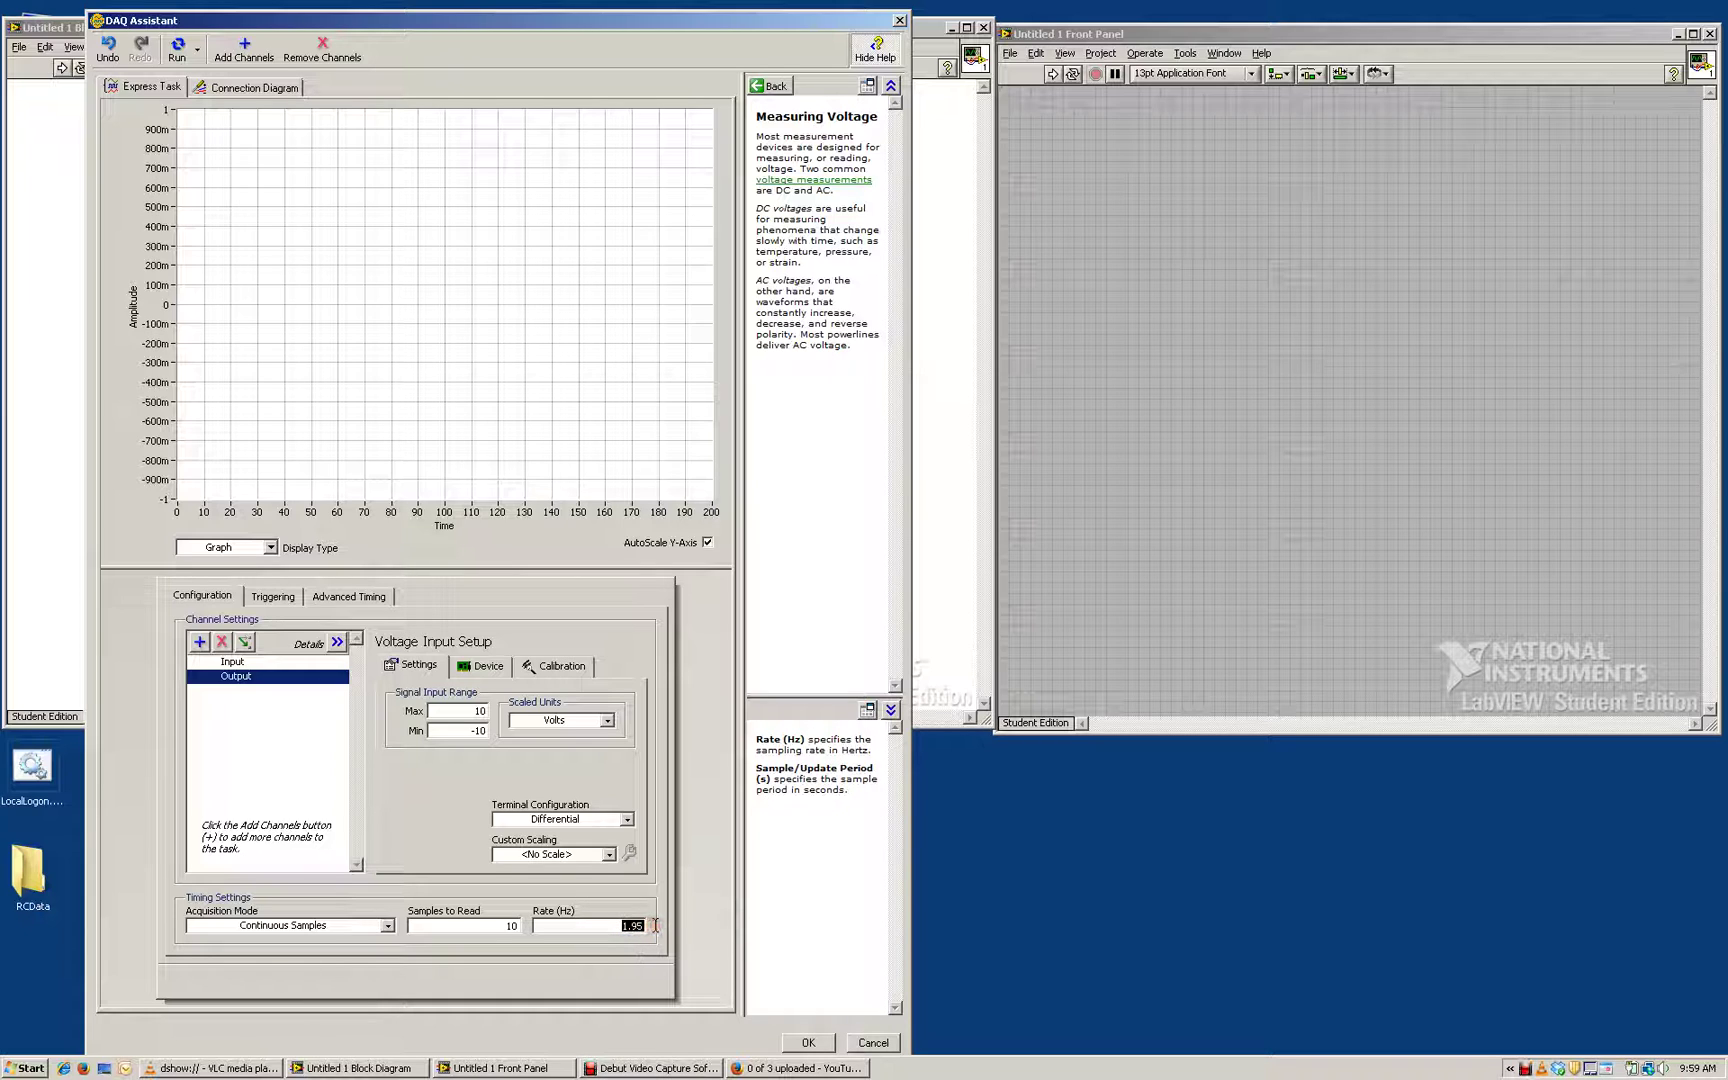
pyautogui.write('100')
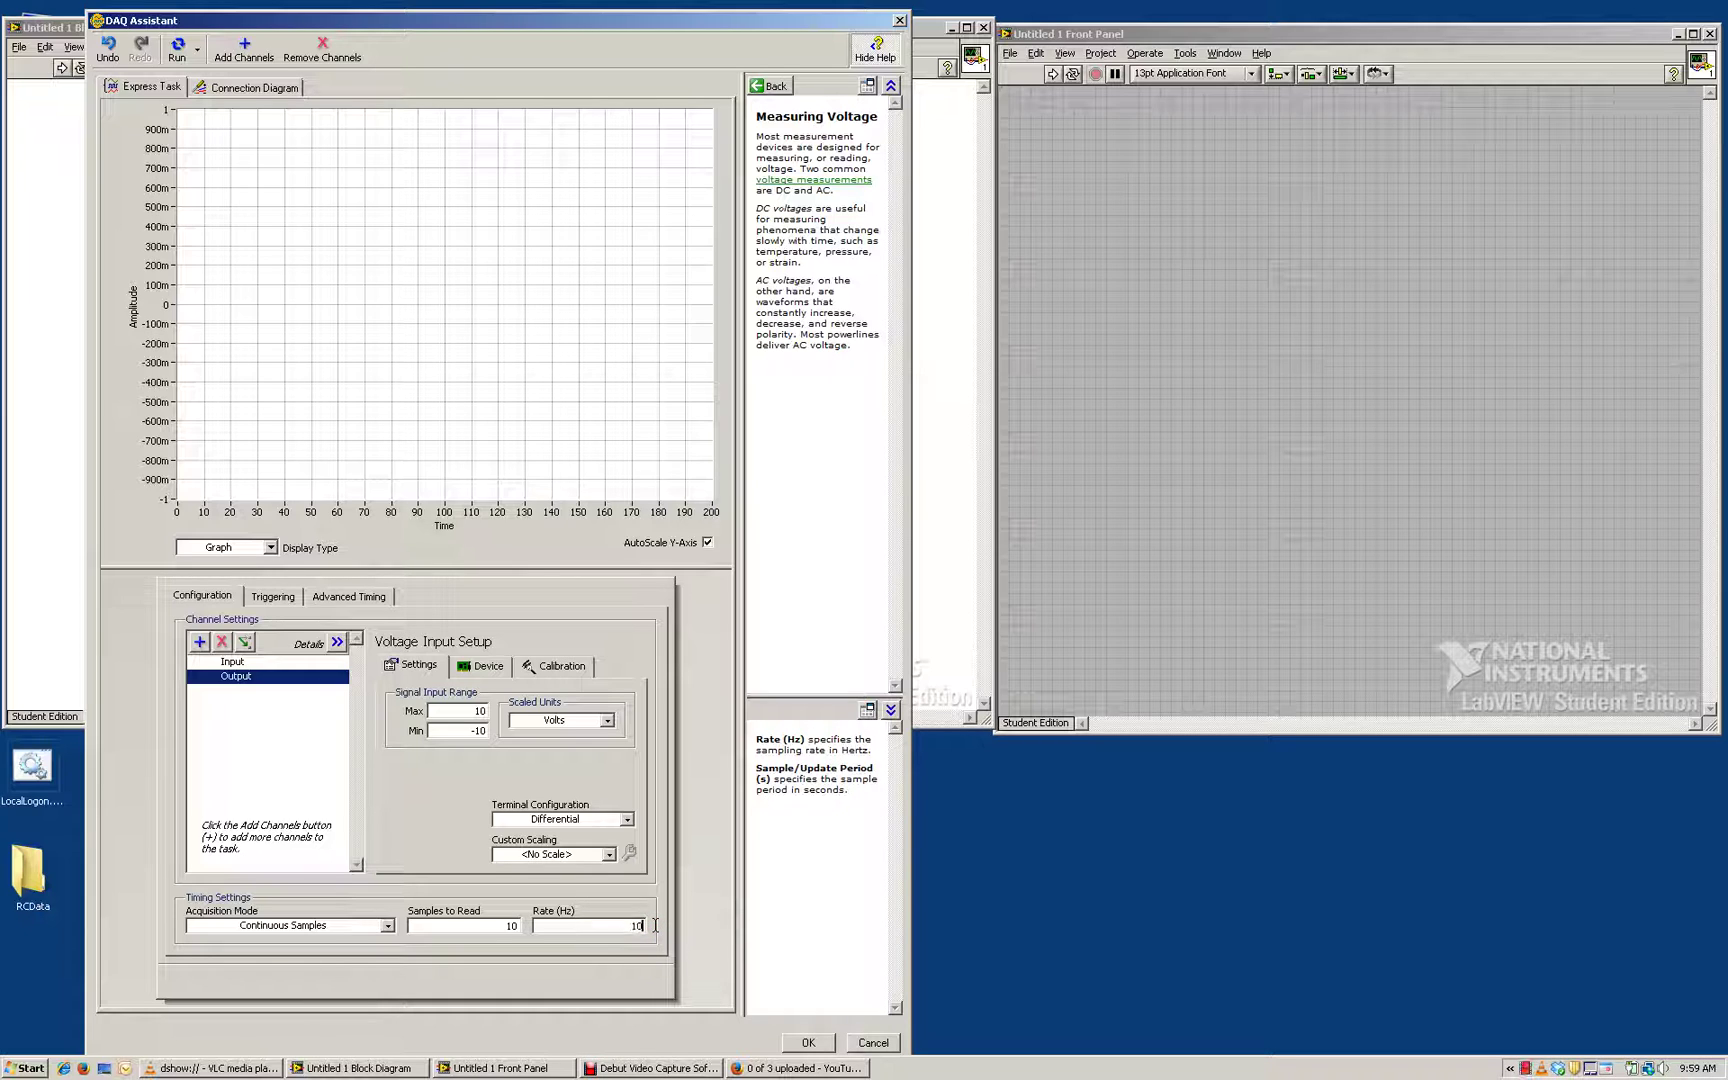